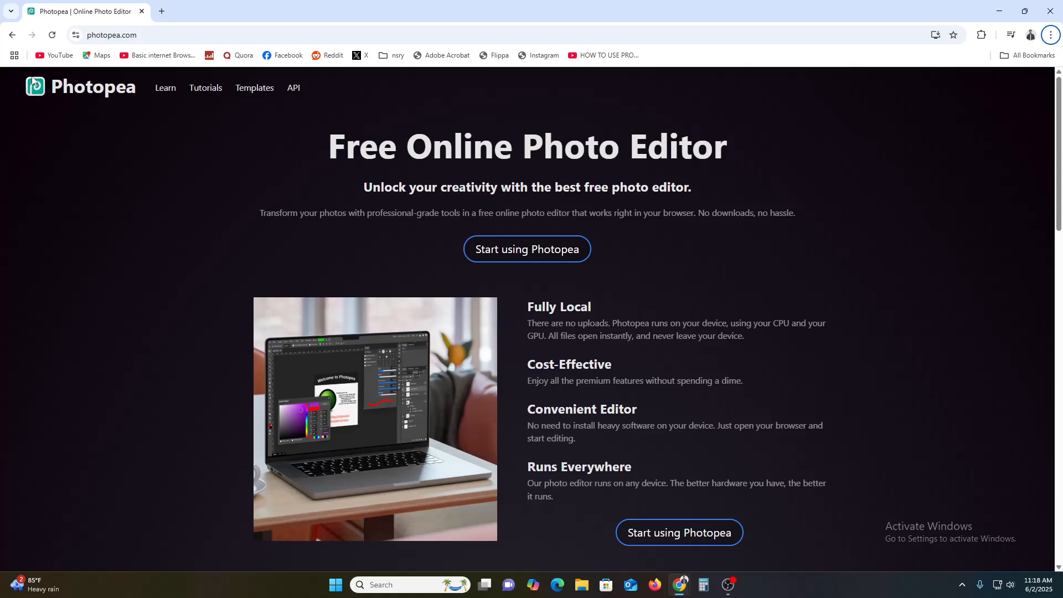
Step: Scroll through the Photopea landing page and launch the editor's start screen
click(128, 35)
click(74, 145)
scroll(268, 198, down, 3)
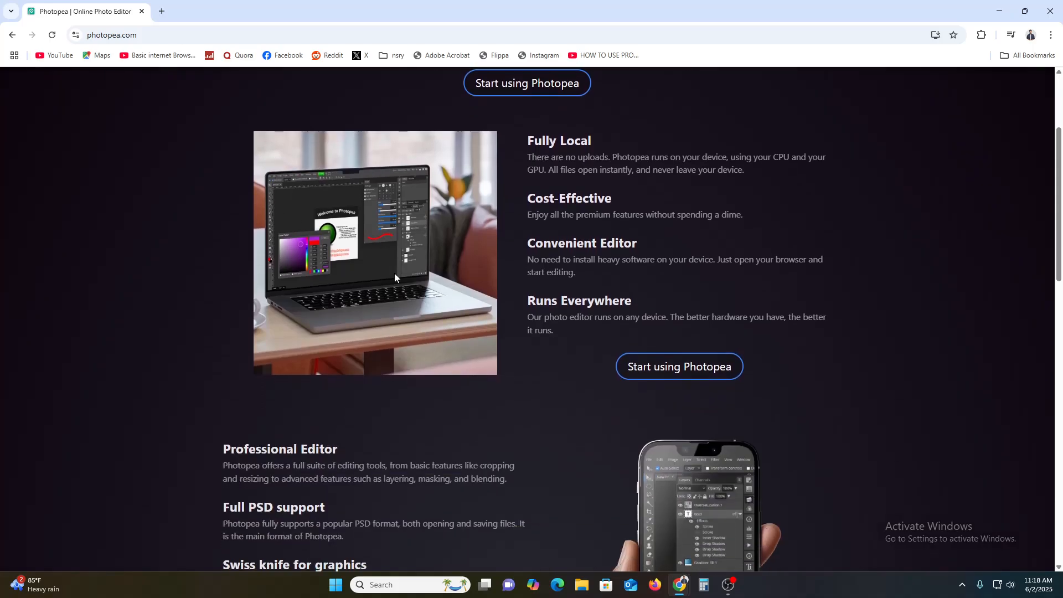
scroll(424, 325, down, 2)
scroll(480, 338, up, 5)
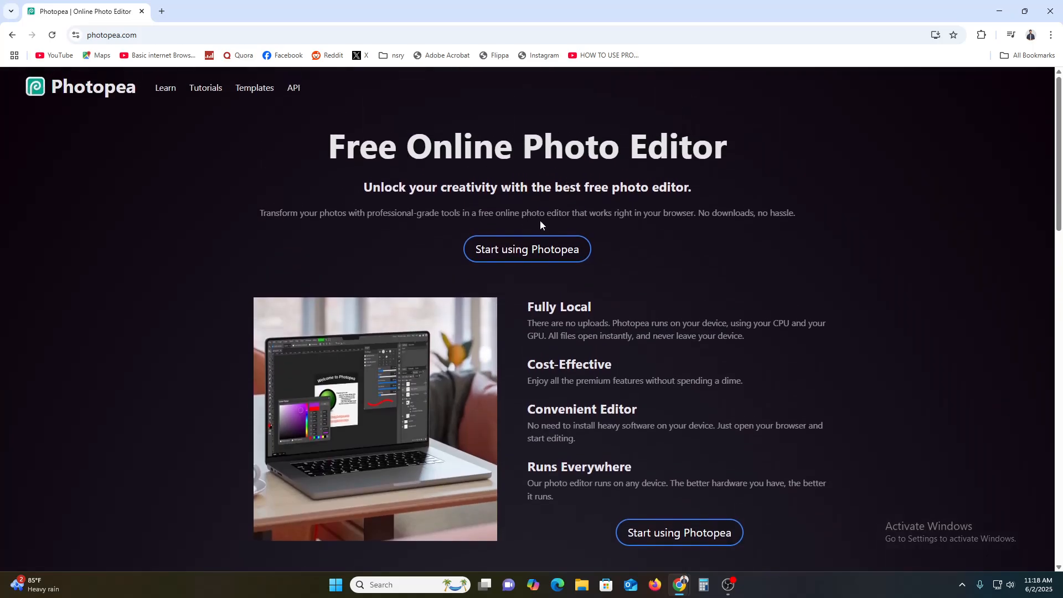
click(538, 252)
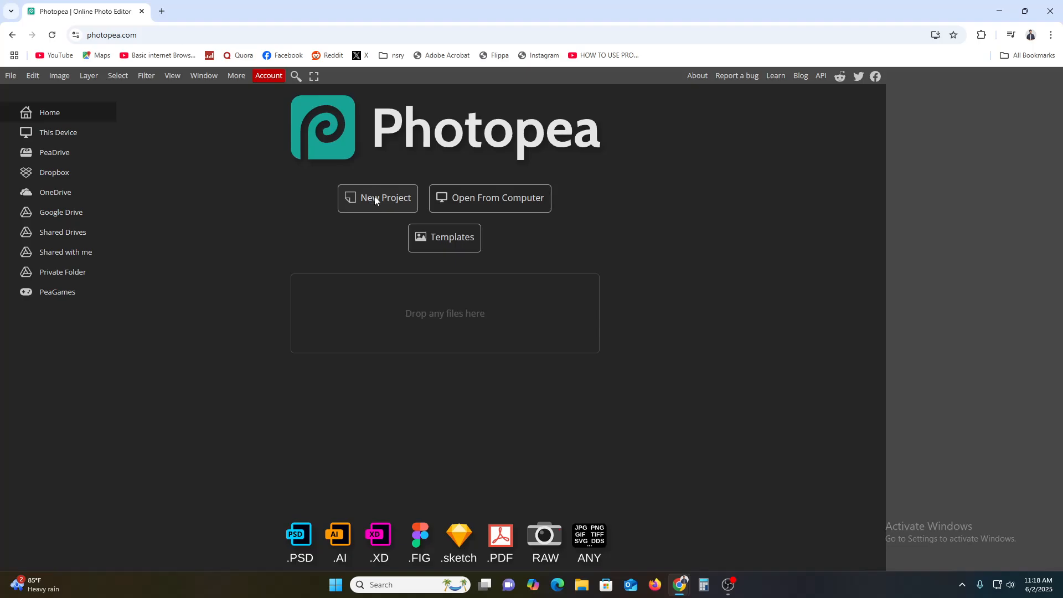
Step: View and dismiss the account options, then bring up the New Project size presets
click(270, 77)
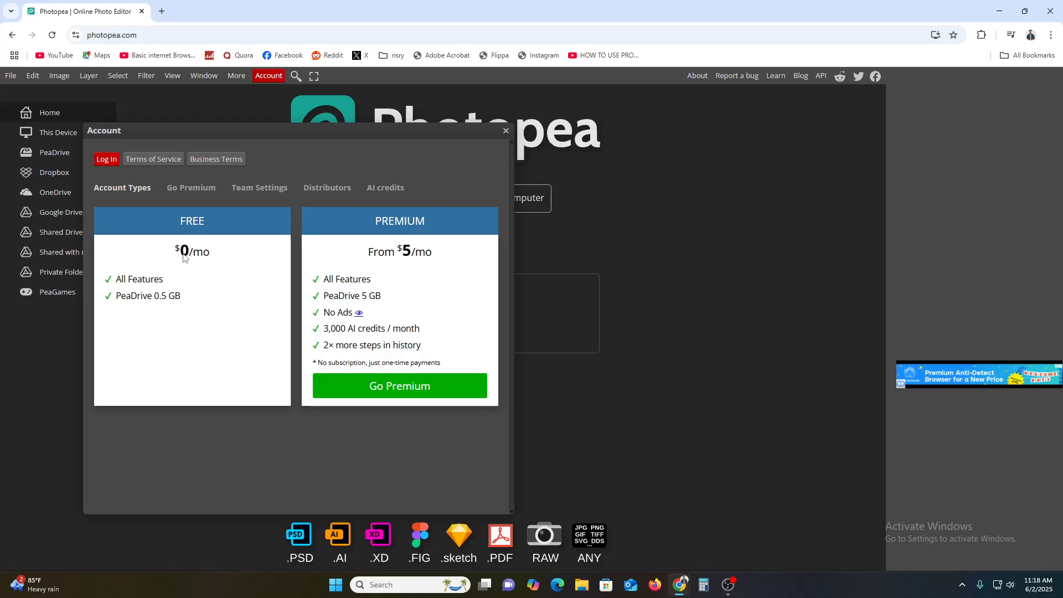
click(507, 132)
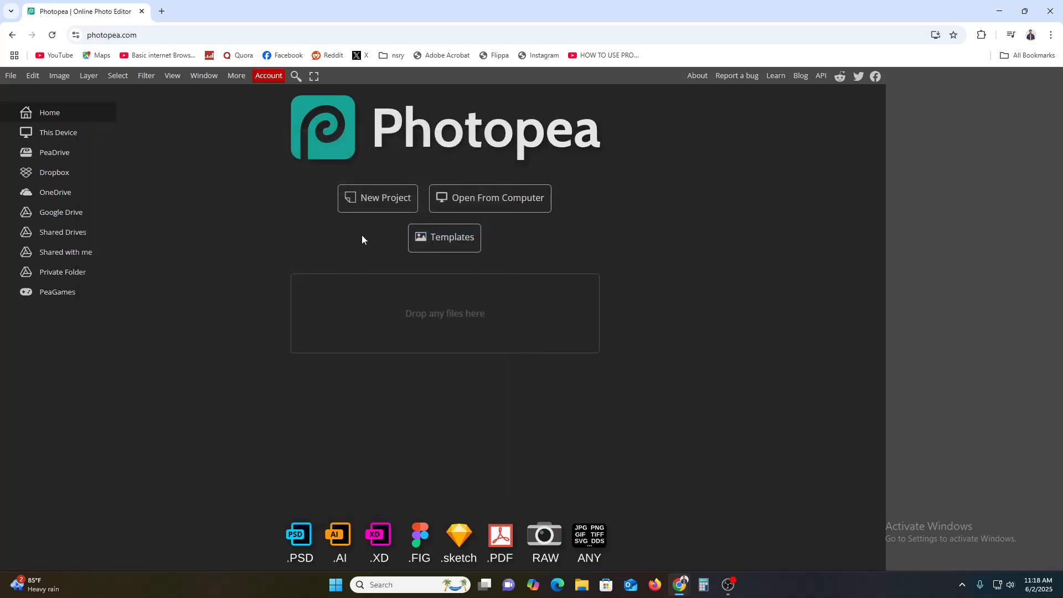
click(378, 205)
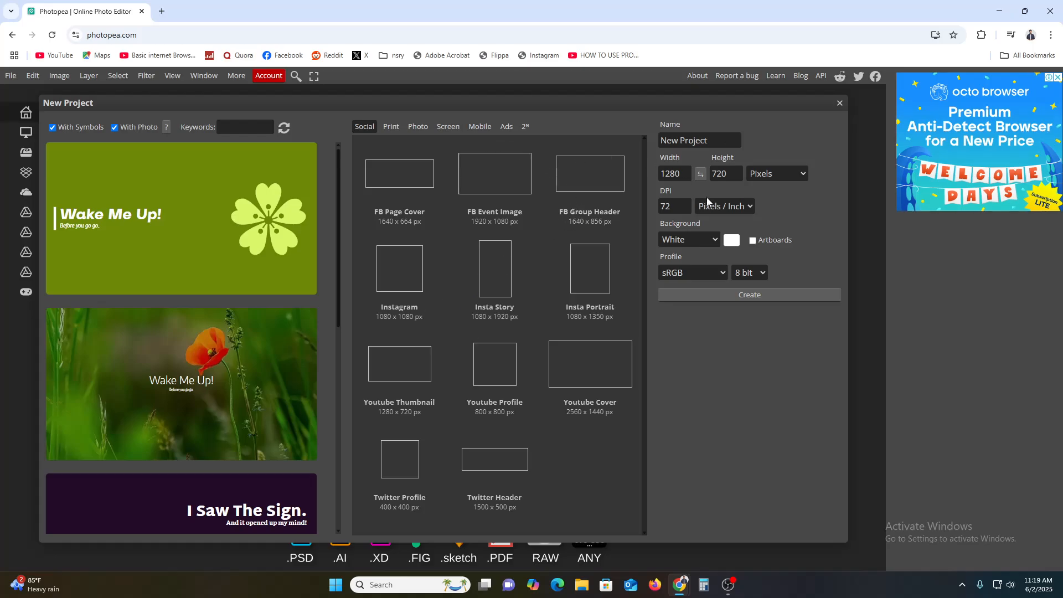
Step: Cancel the New Project dialog and the Open From Computer file window
double_click(681, 173)
click(840, 103)
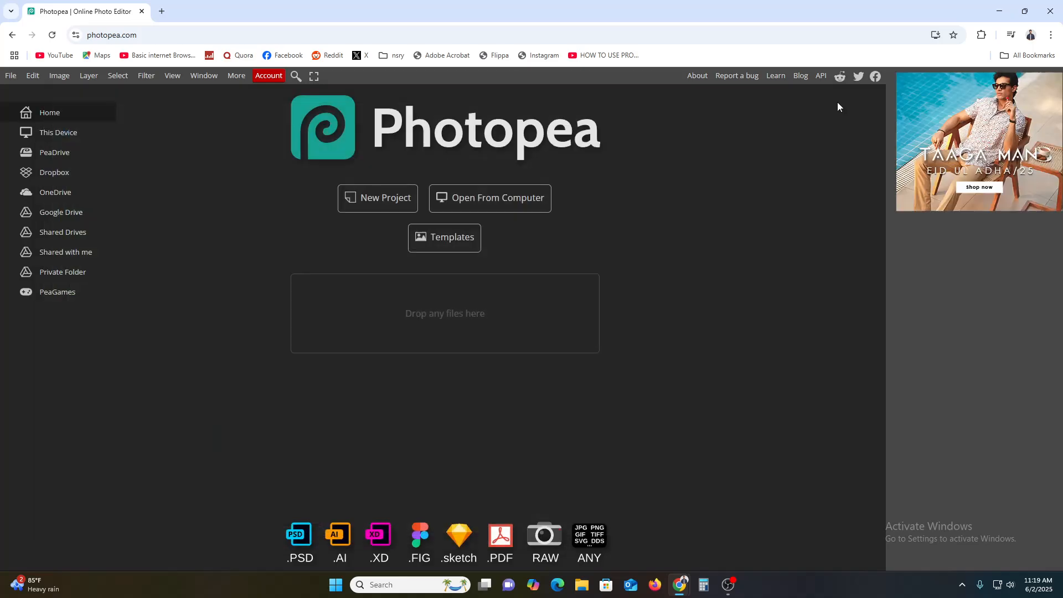
click(504, 198)
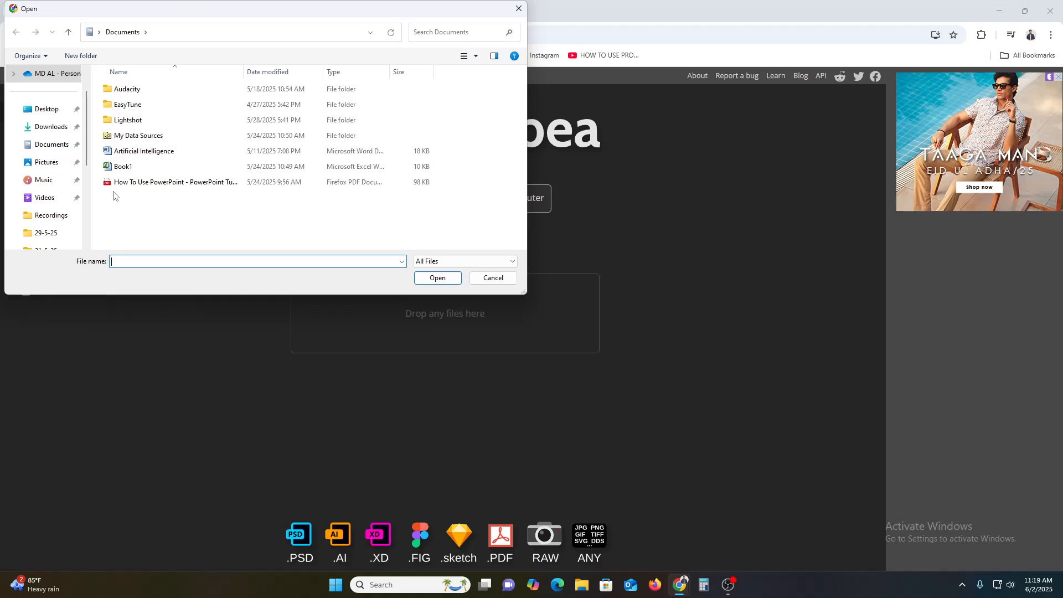
click(519, 9)
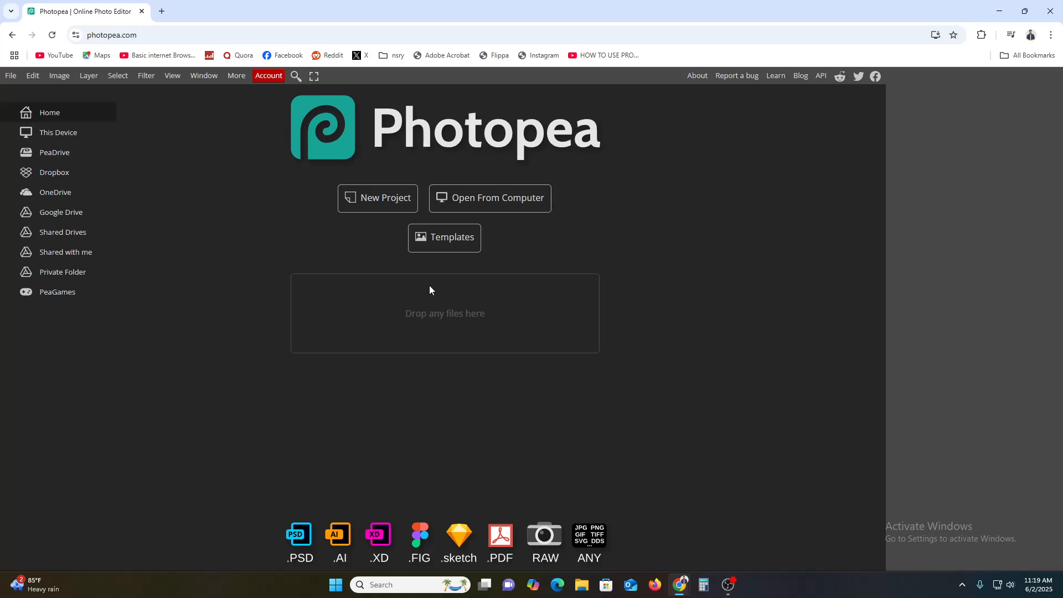
Step: Create a blank document from the Insta Portrait 1080 × 1350 px preset
click(368, 207)
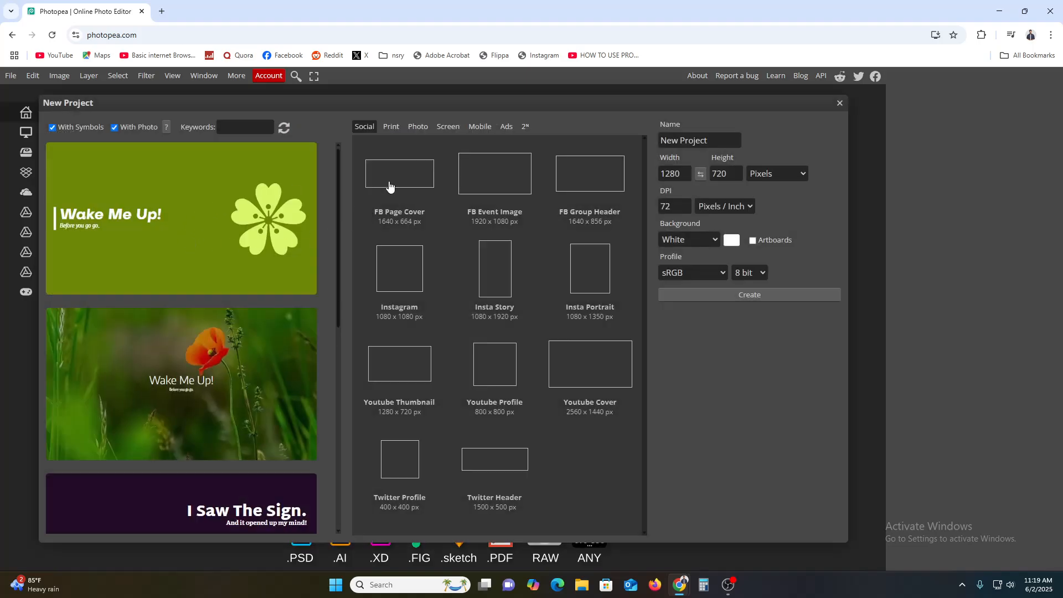
click(591, 283)
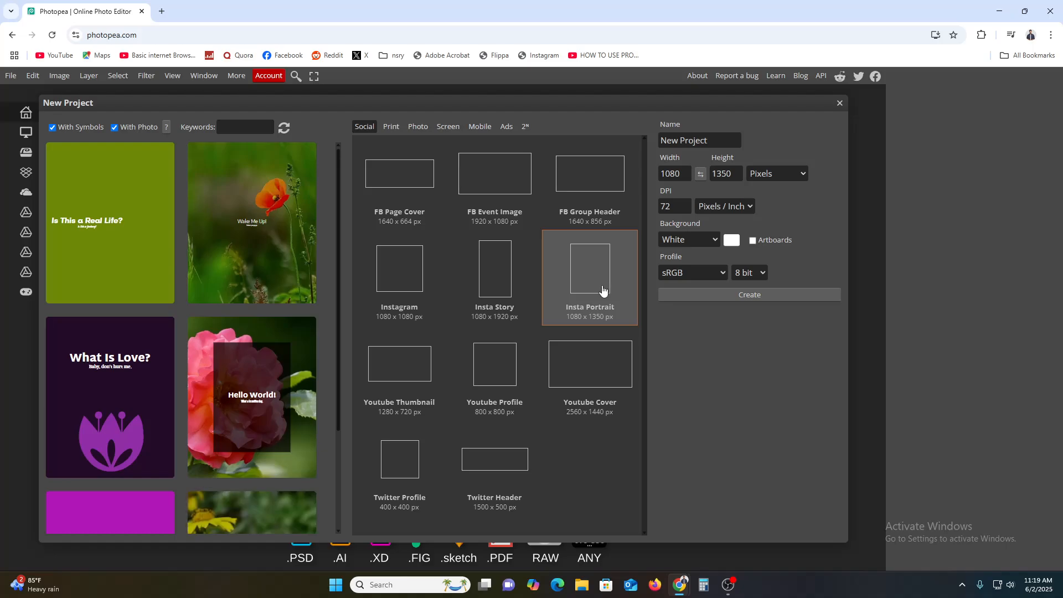
click(743, 293)
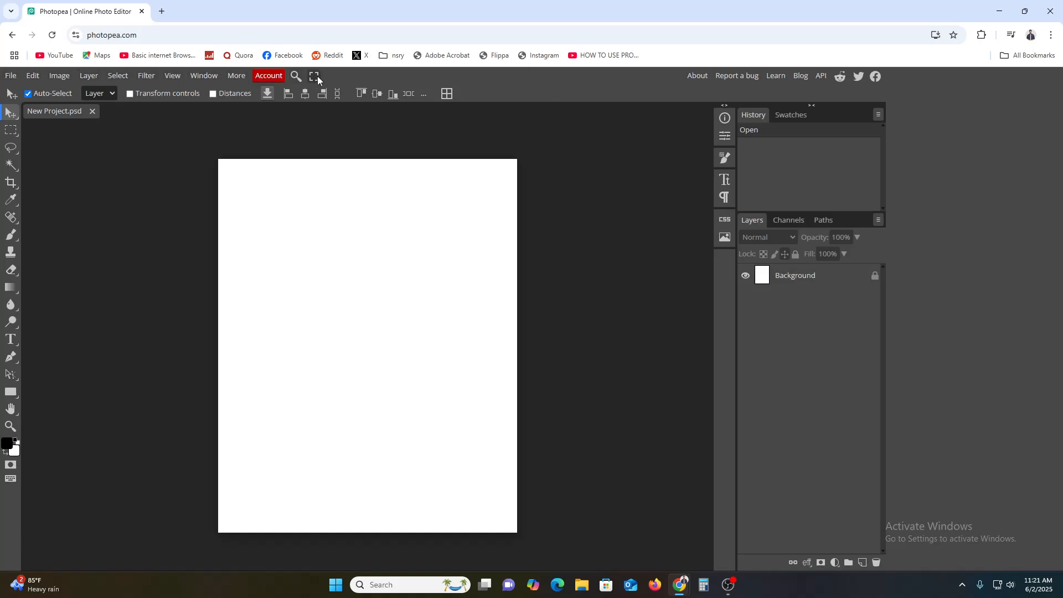
click(106, 93)
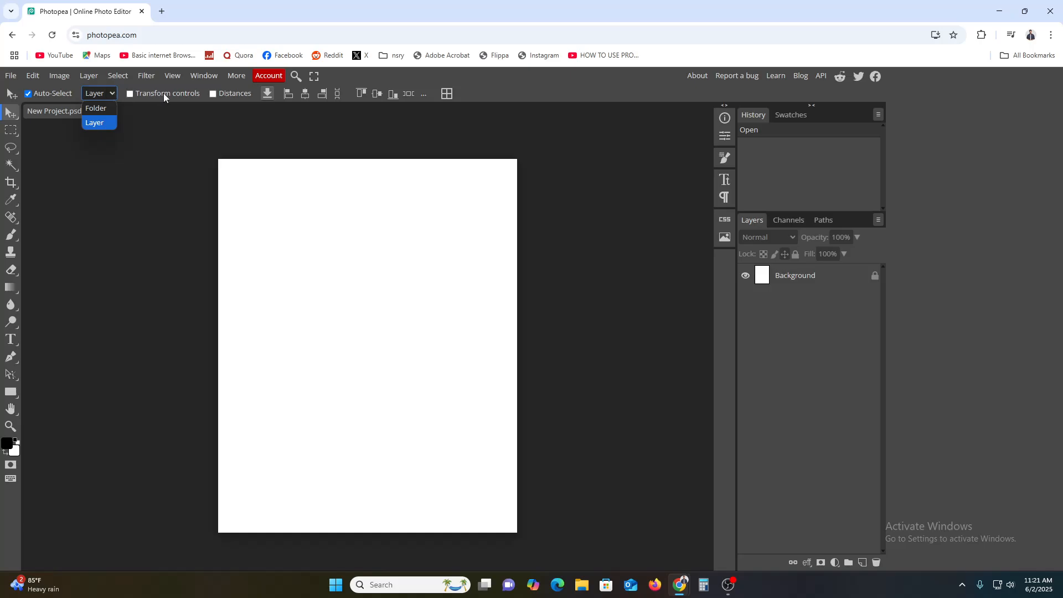
click(10, 75)
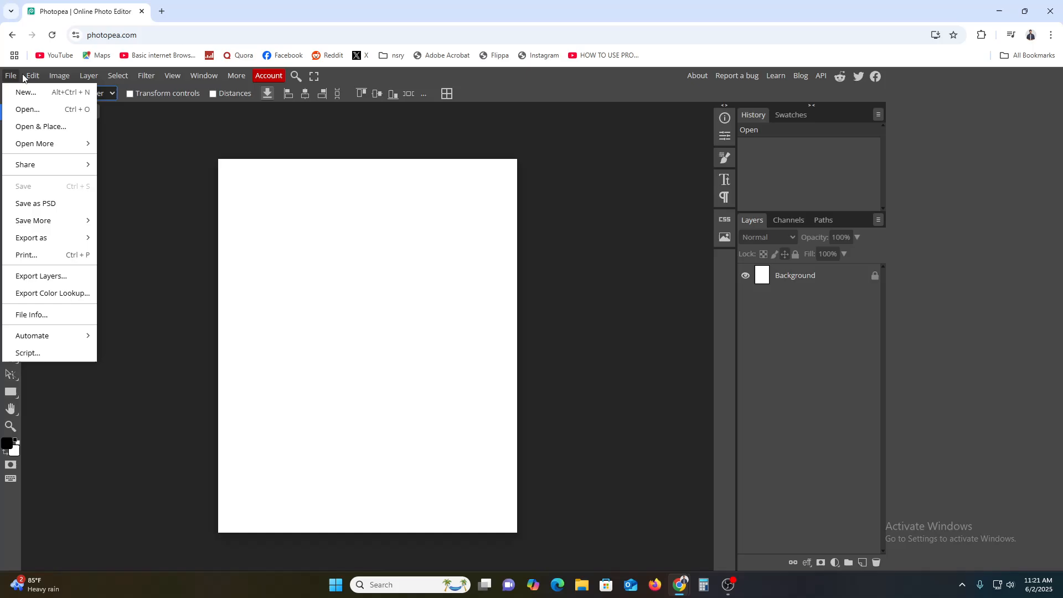
mouse_move(44, 80)
mouse_move(111, 77)
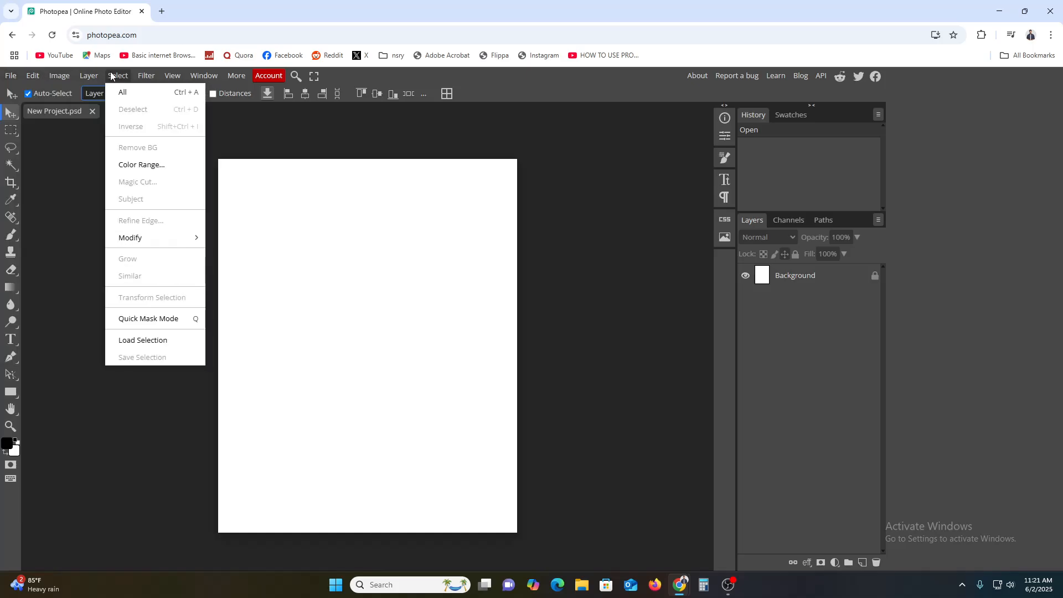
click(670, 147)
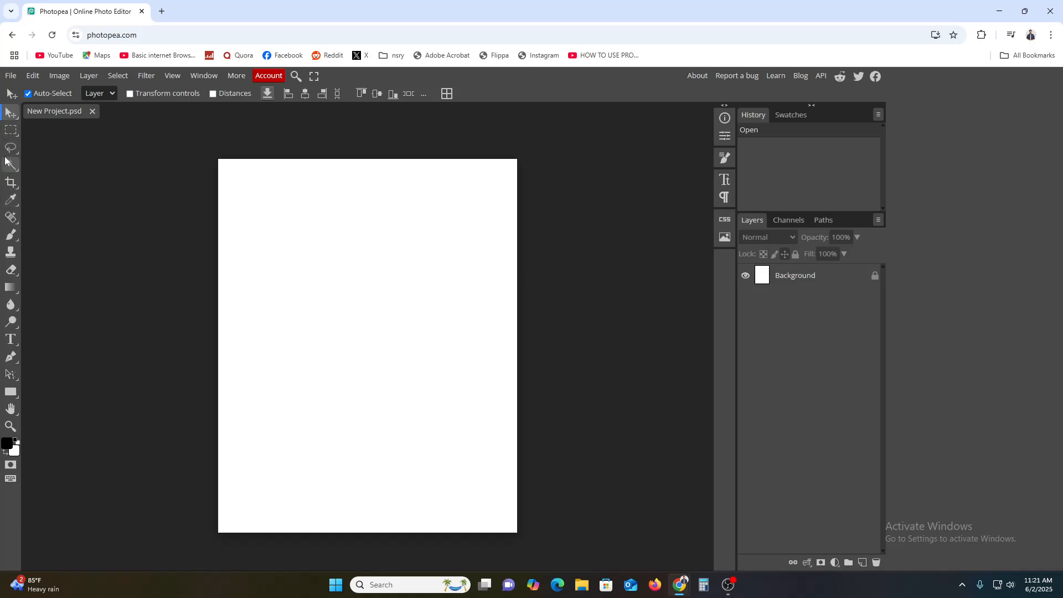
Step: Add an empty text layer on the canvas and rename it TEXT
click(10, 343)
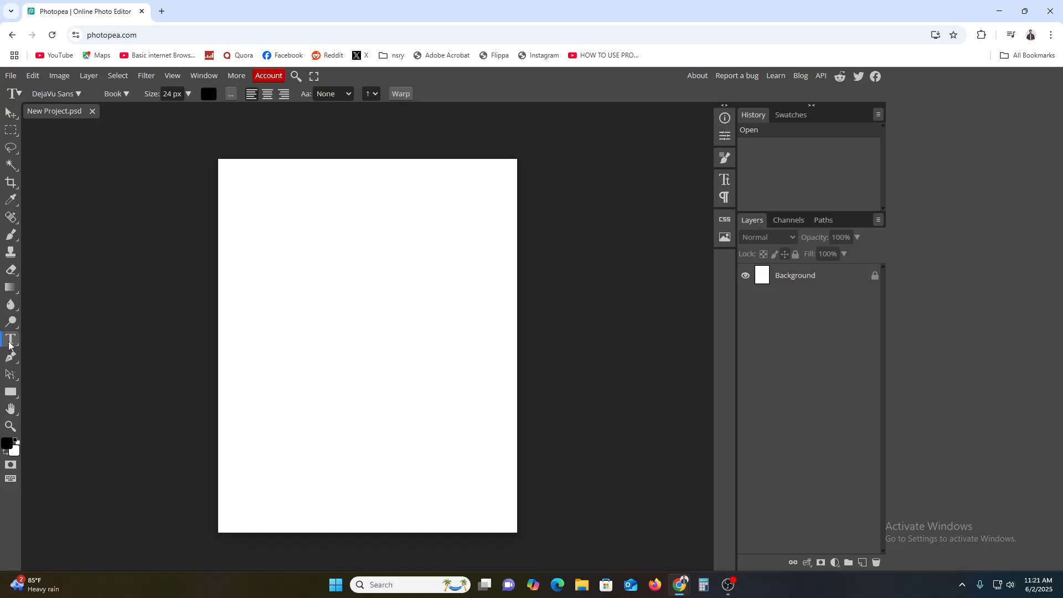
click(359, 269)
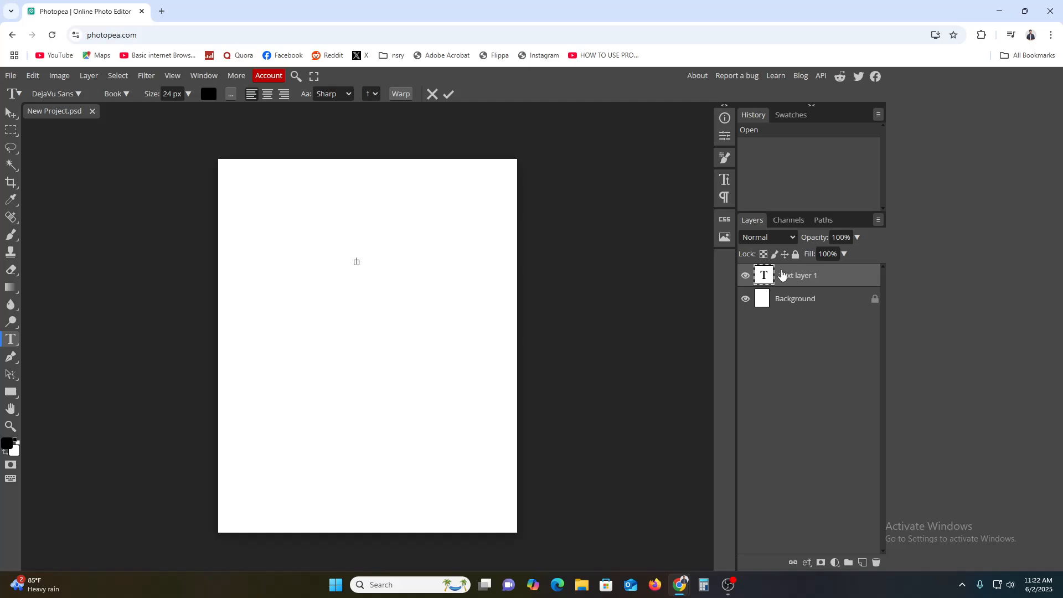
click(782, 275)
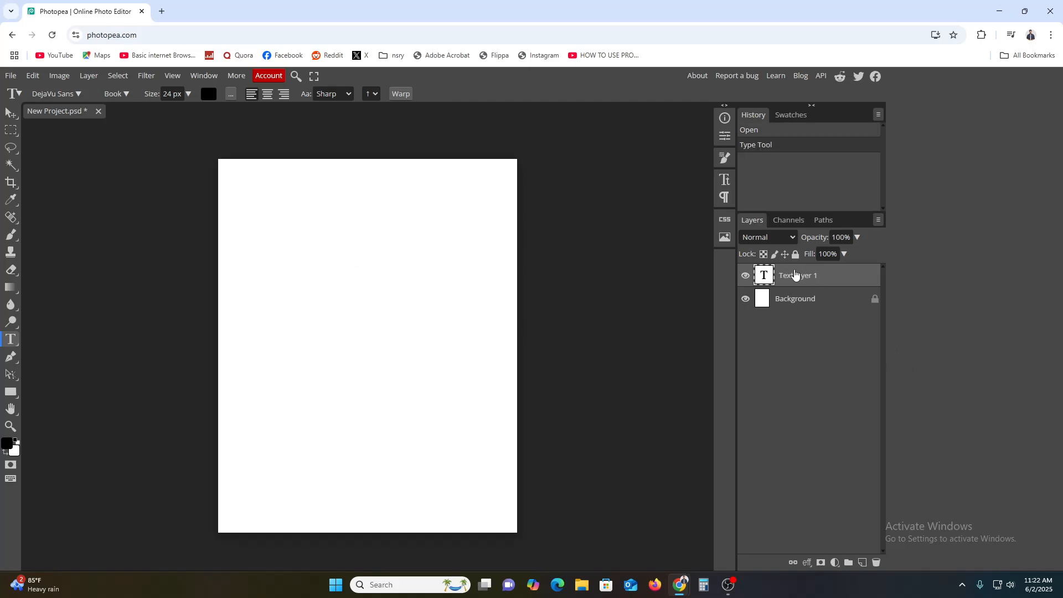
double_click(795, 275)
text(TEXT)
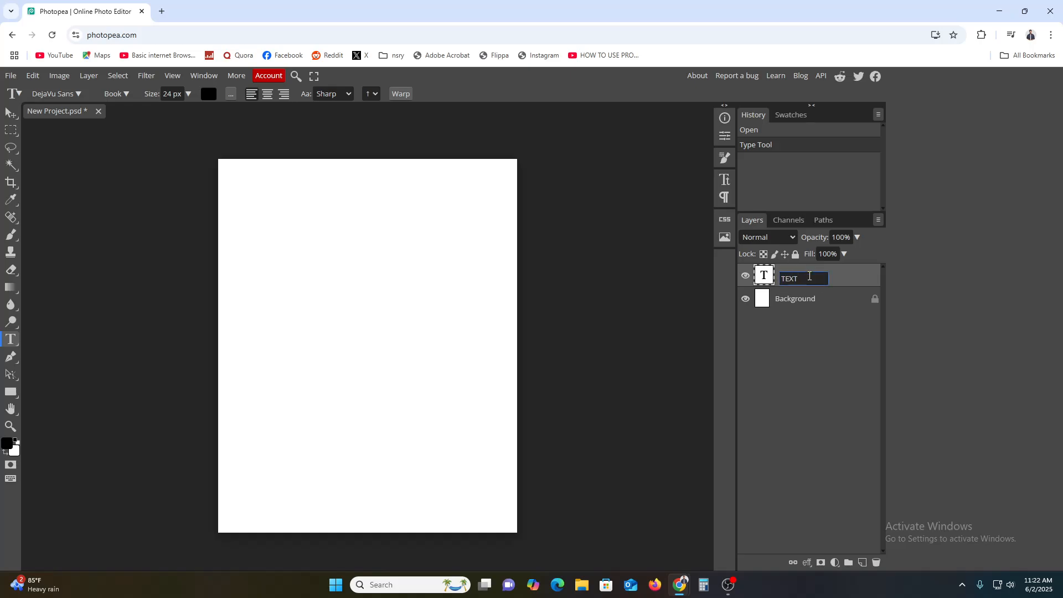
key(Return)
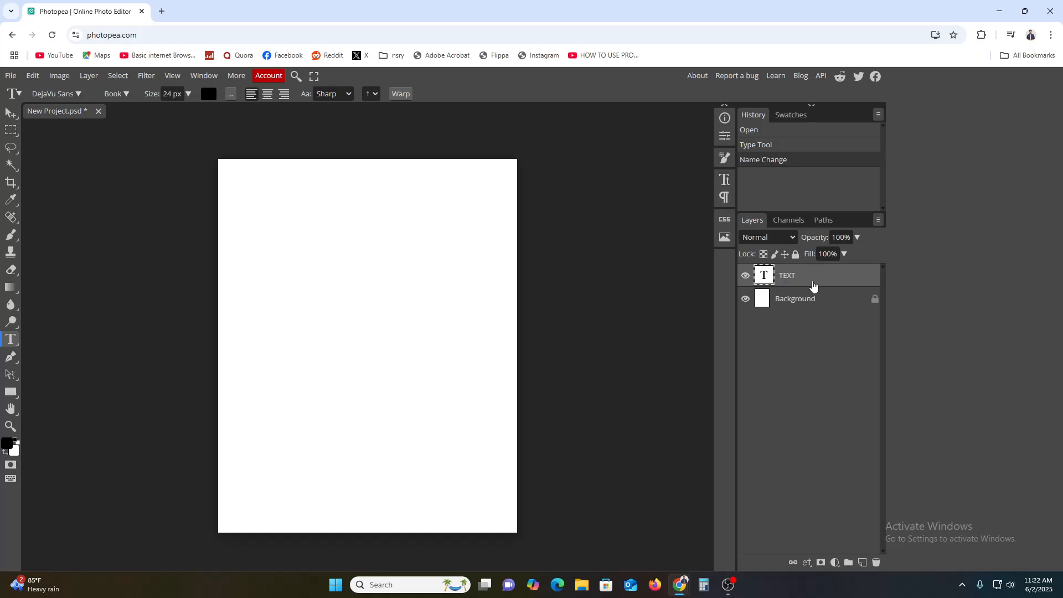
Step: Type the person's name on the canvas and delete the empty TEXT layer
click(389, 264)
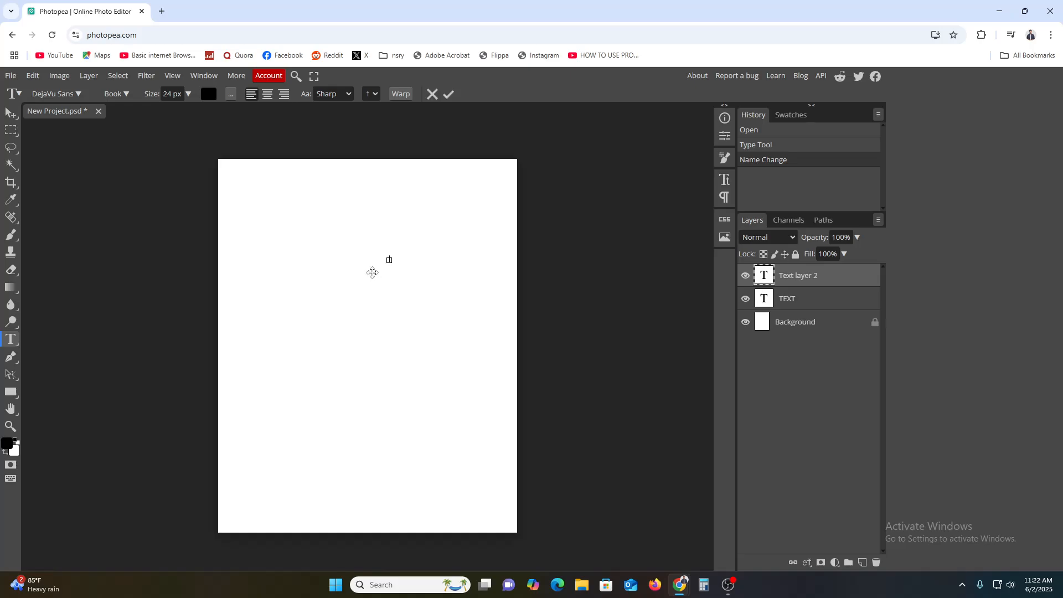
click(816, 288)
right_click(804, 305)
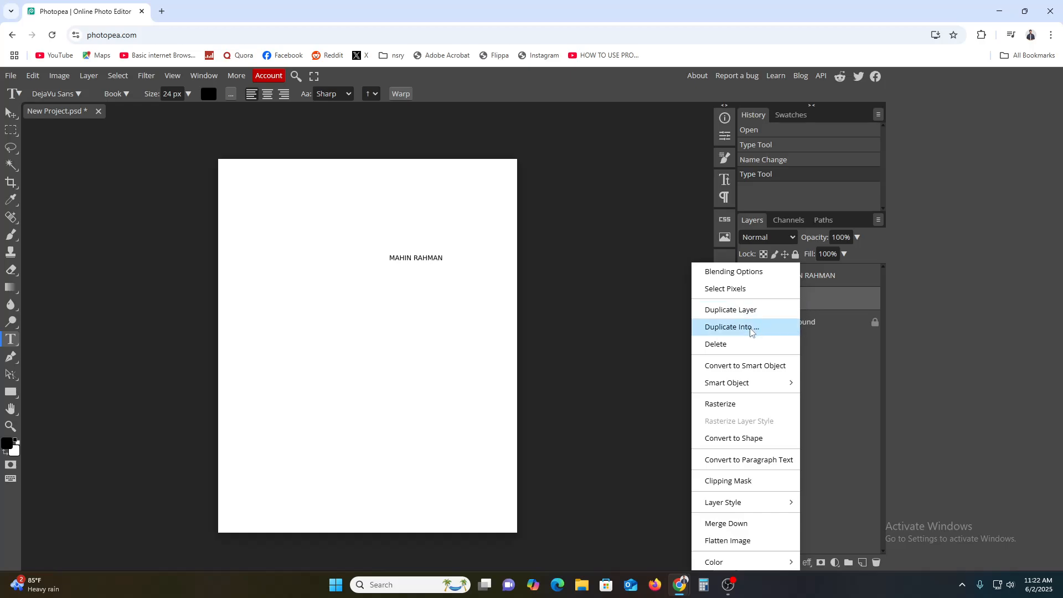
click(740, 346)
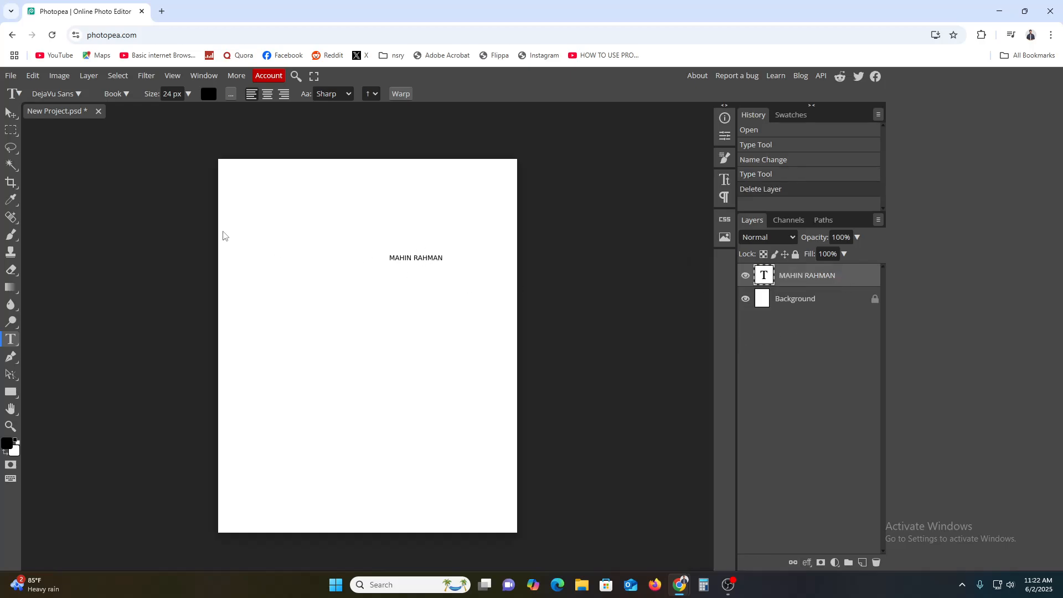
Step: Drag the name text down to the middle of the page with the Move tool
click(11, 112)
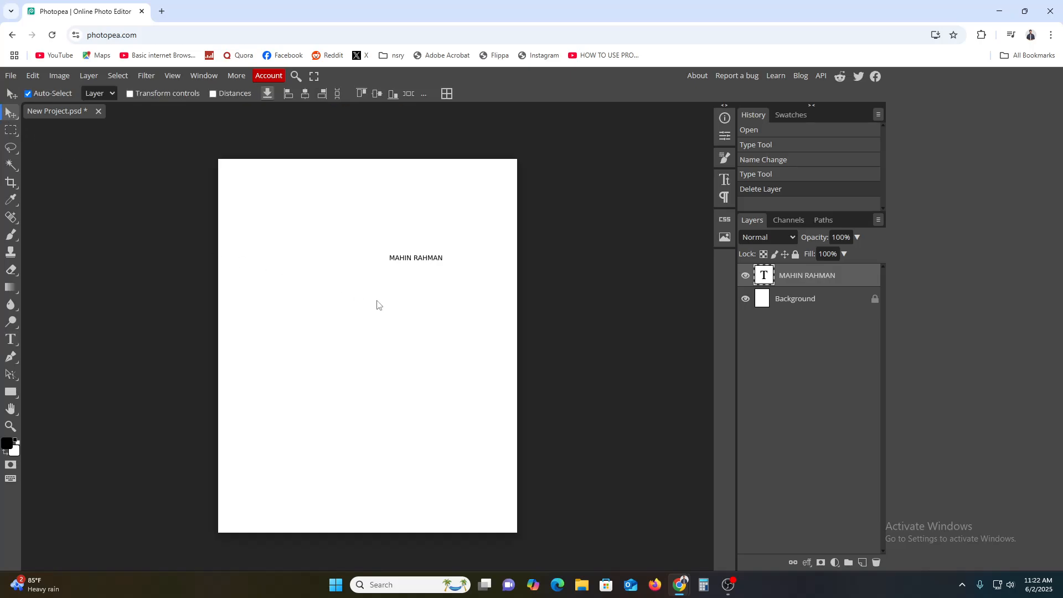
drag(423, 264, 390, 345)
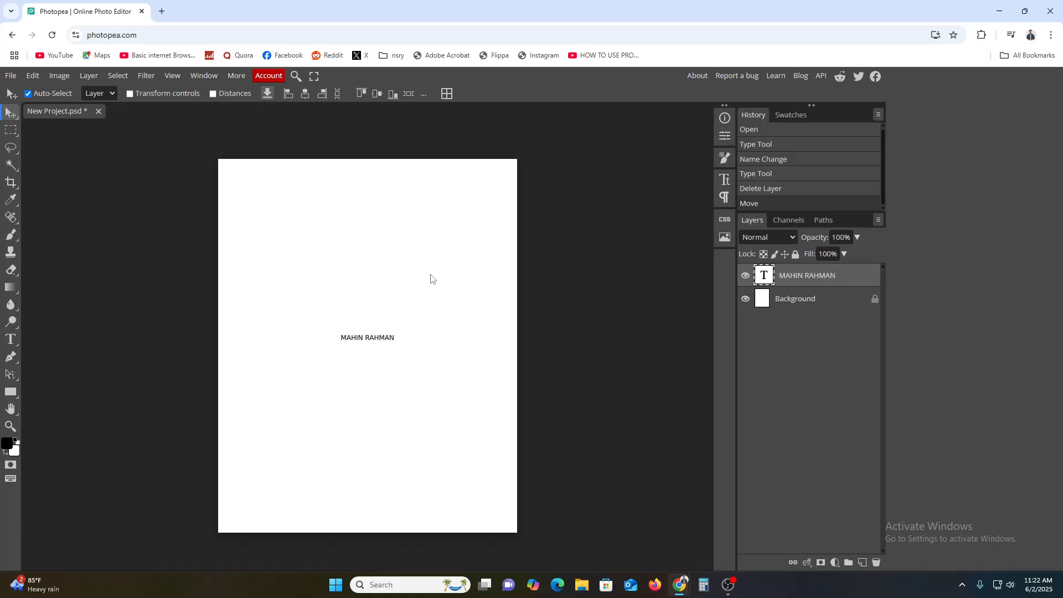
click(432, 279)
click(389, 344)
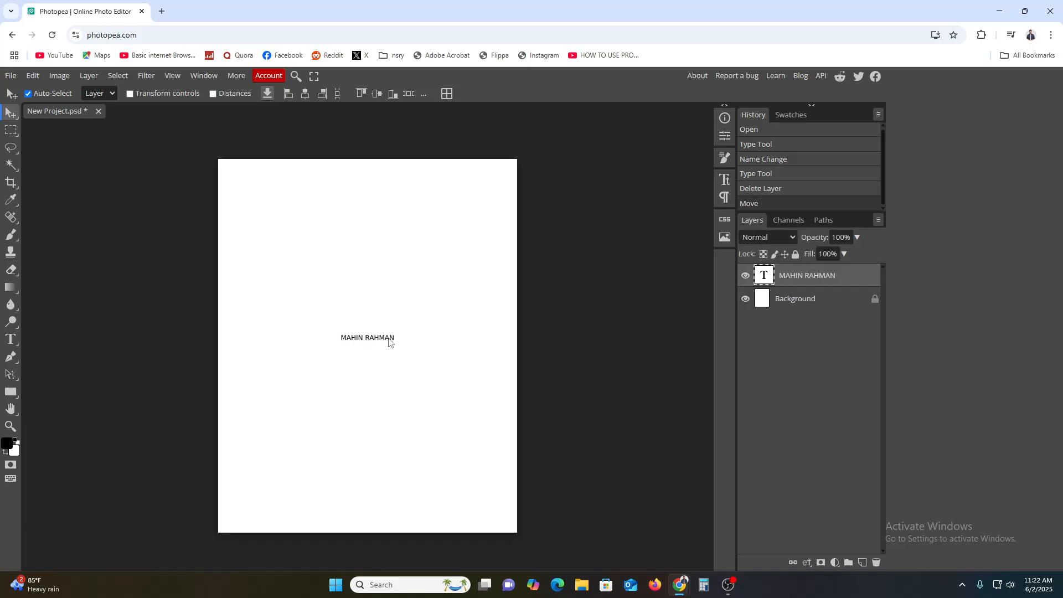
right_click(825, 283)
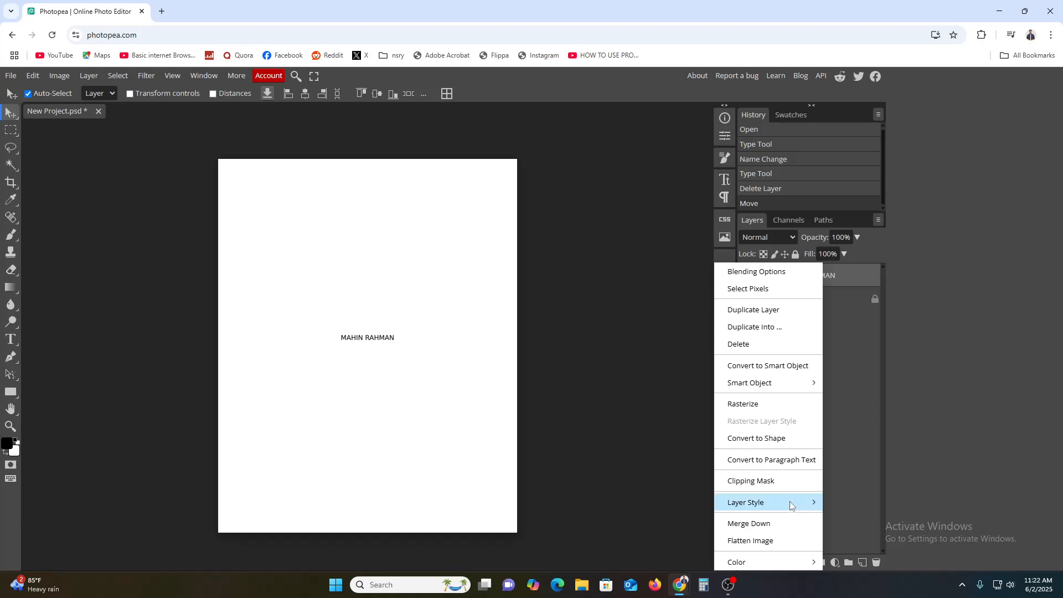
mouse_move(792, 503)
click(868, 425)
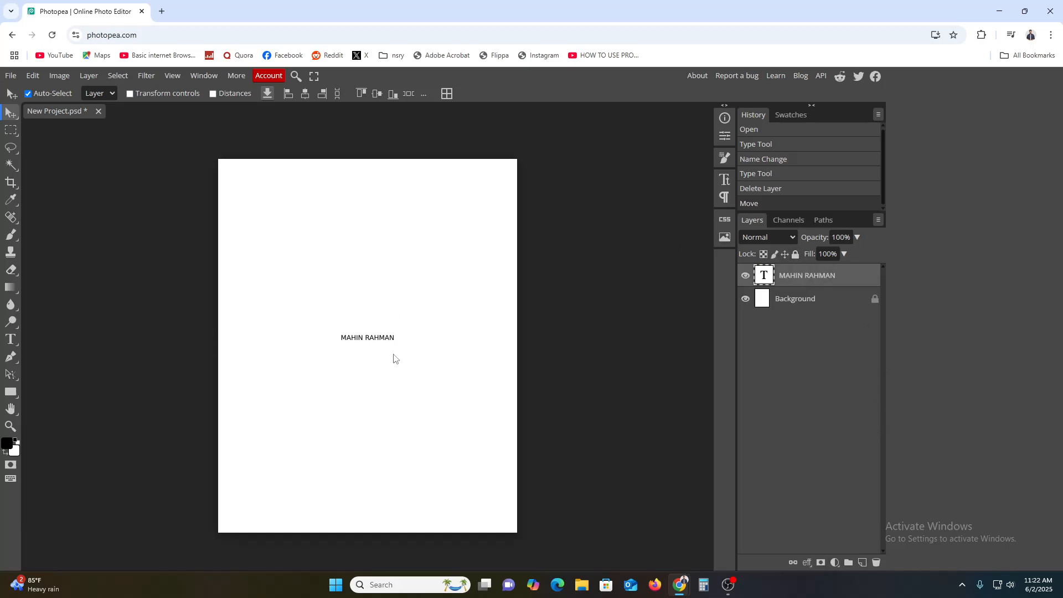
mouse_move(366, 340)
mouse_down()
mouse_move(378, 348)
mouse_move(366, 339)
mouse_up()
Step: Look through the side panels, leaving the layer height unchanged, and open the CSS panel
click(726, 159)
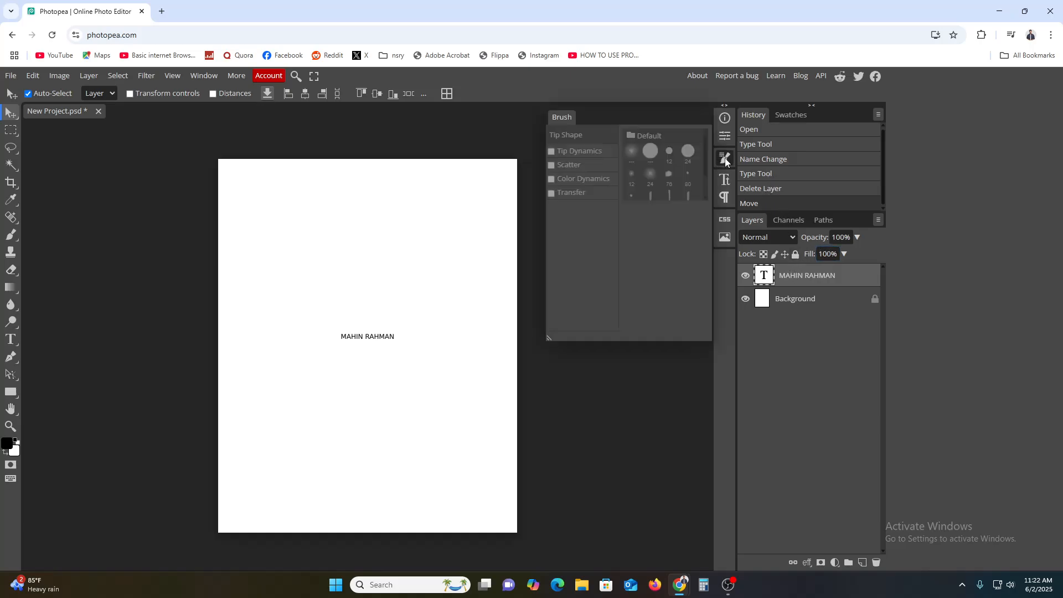
click(727, 136)
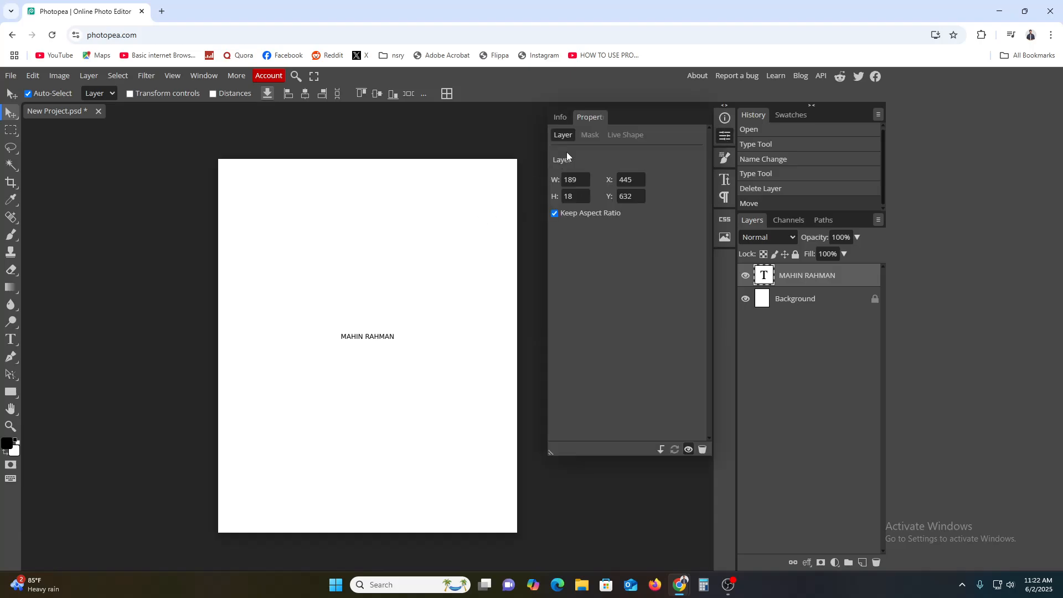
click(573, 196)
click(625, 216)
click(725, 198)
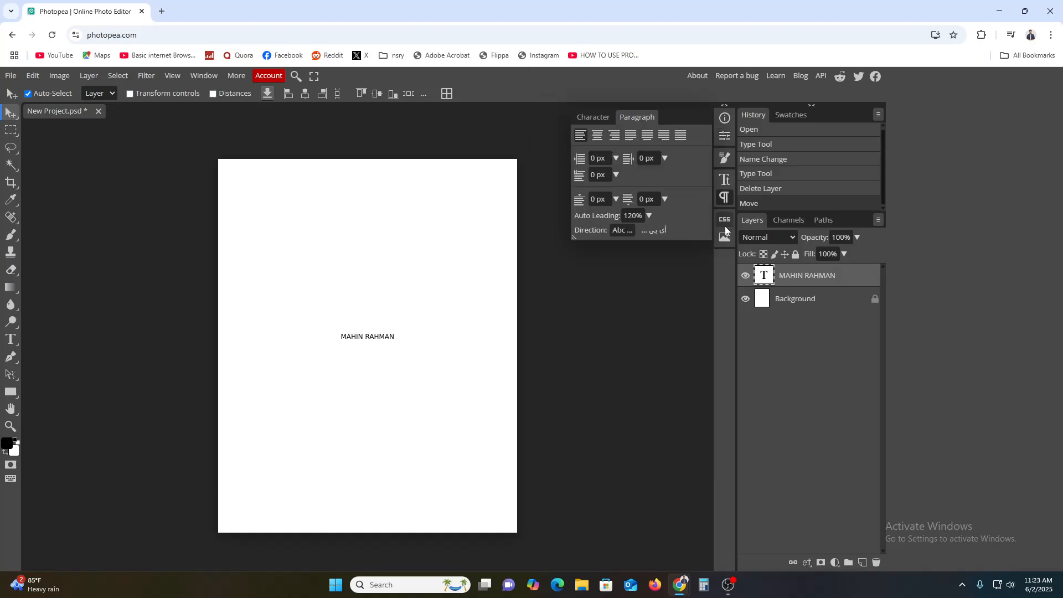
click(724, 221)
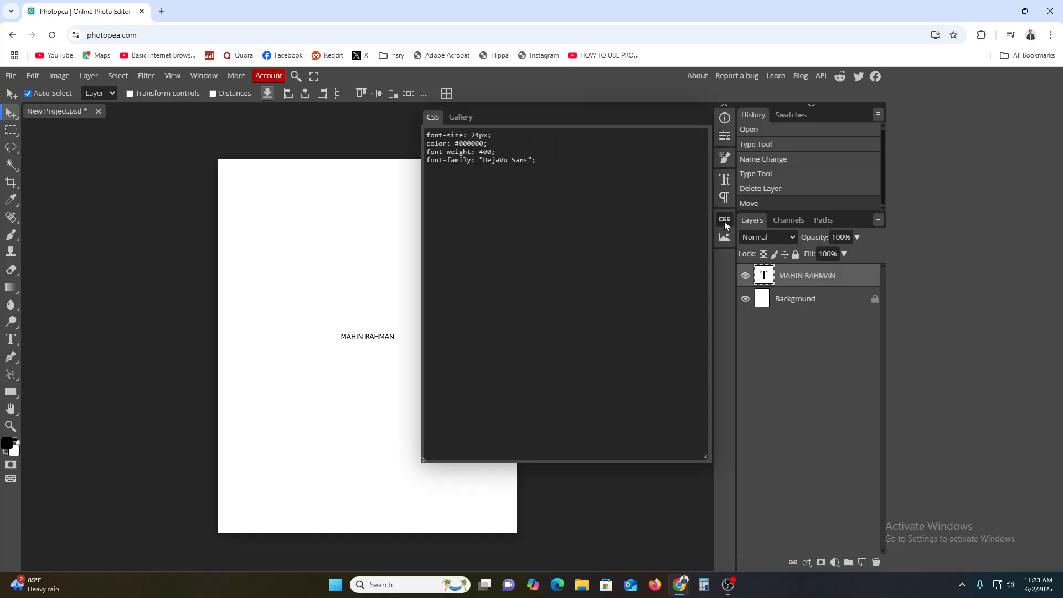
Step: Change the text's CSS font-size from 24px to 40px and close the panel
click(464, 132)
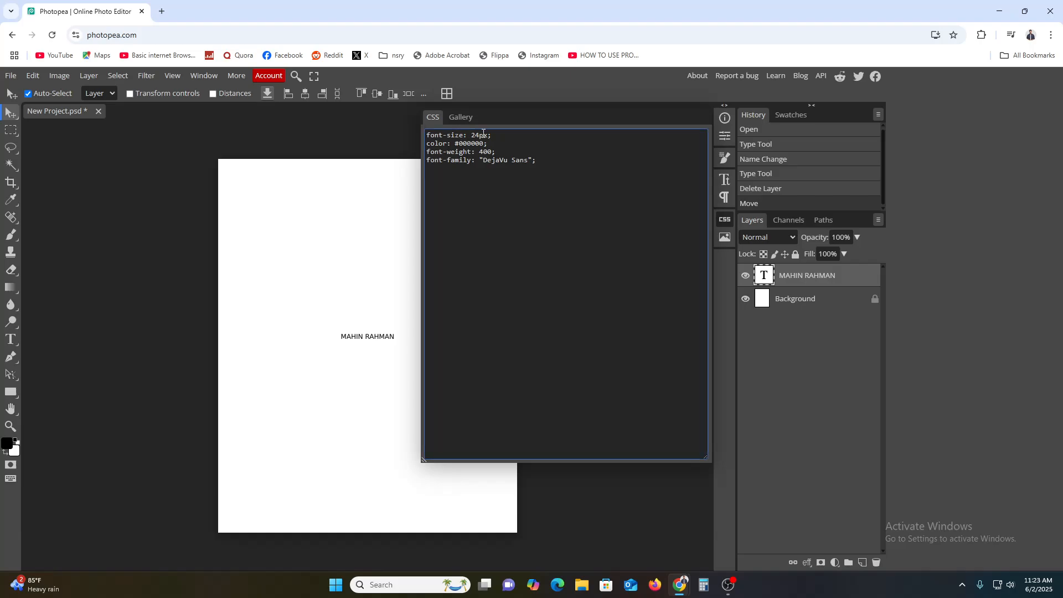
key(BackSpace)
key(BackSpace)
text(40)
click(575, 151)
key(Return)
key(BackSpace)
click(726, 220)
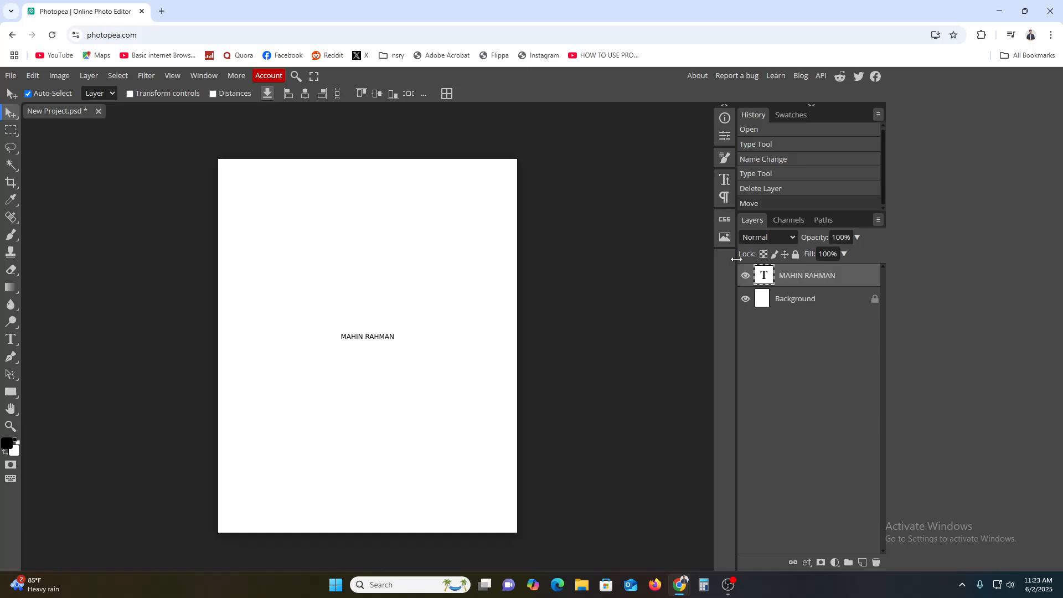
click(166, 93)
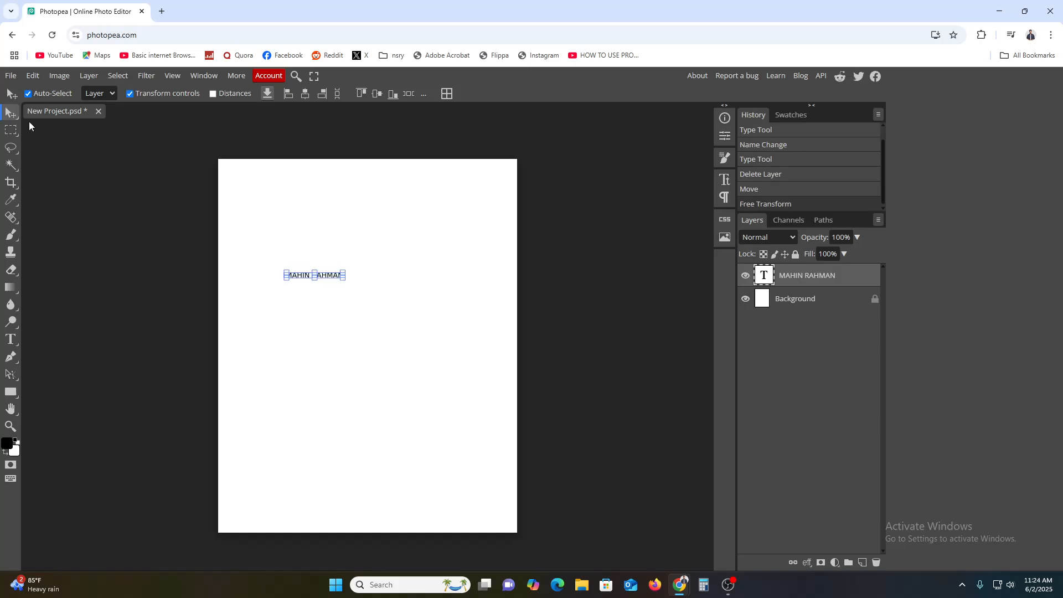
Step: Scale the name text to about 348% and move it up toward the page top
click(160, 94)
click(161, 95)
click(345, 283)
drag(345, 283, 484, 316)
drag(423, 282, 409, 235)
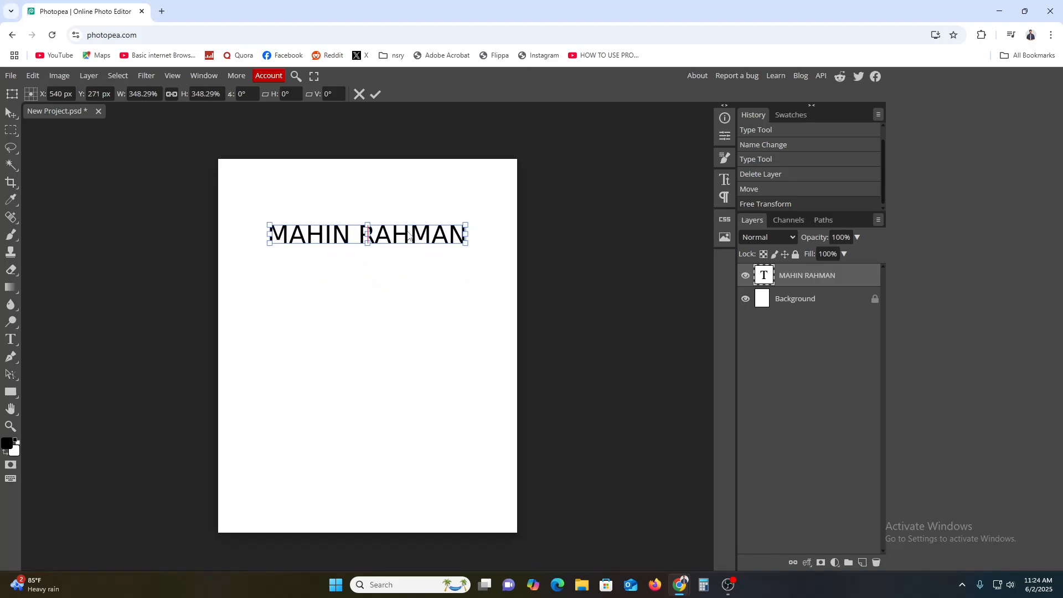
click(373, 100)
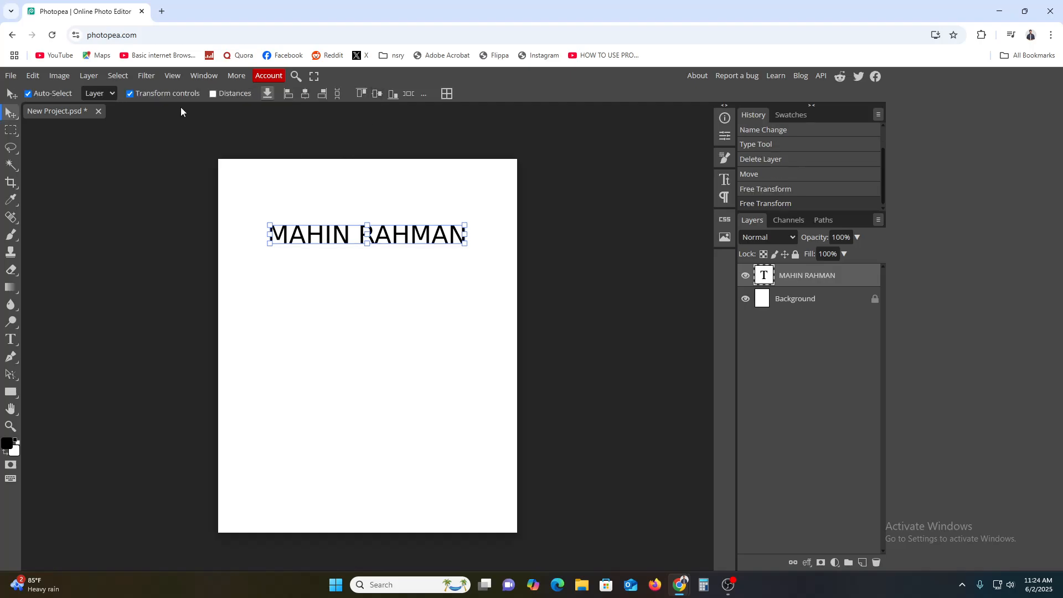
Step: Turn on distance guides and centre the text near the top of the page
click(212, 94)
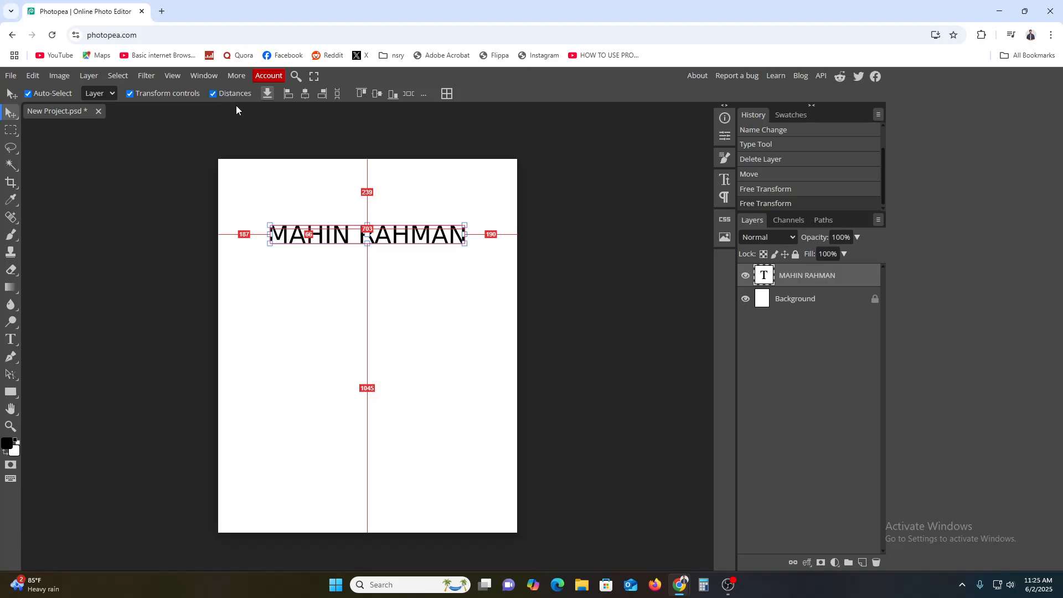
mouse_move(330, 239)
mouse_down()
mouse_move(314, 306)
mouse_move(314, 394)
mouse_move(279, 407)
mouse_move(376, 412)
mouse_move(330, 140)
mouse_move(328, 224)
mouse_up()
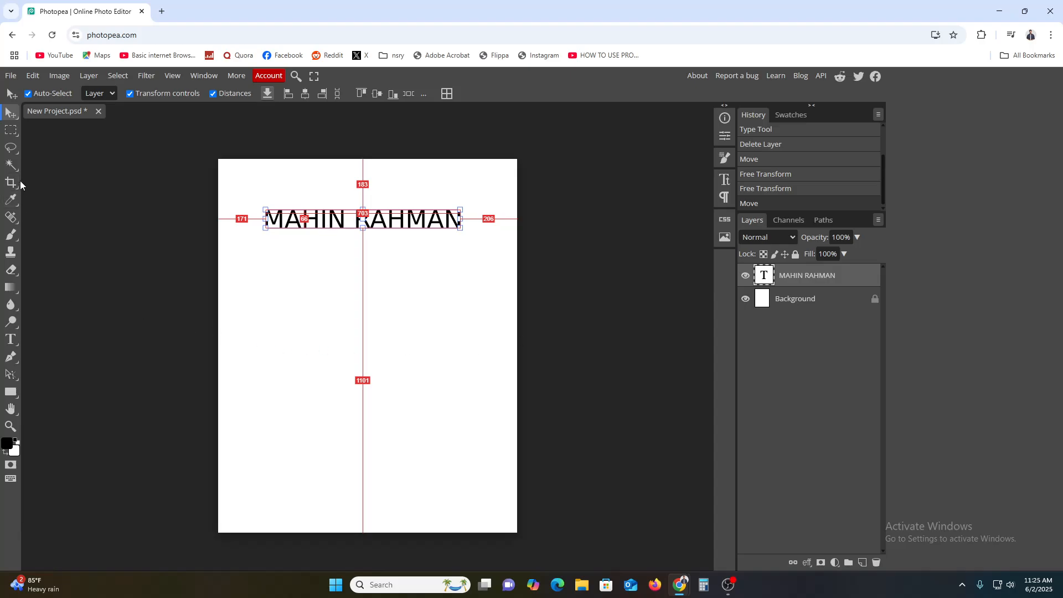
click(11, 132)
Step: Draw a three-point Polygonal Lasso triangle and drag it beneath the name text
click(11, 149)
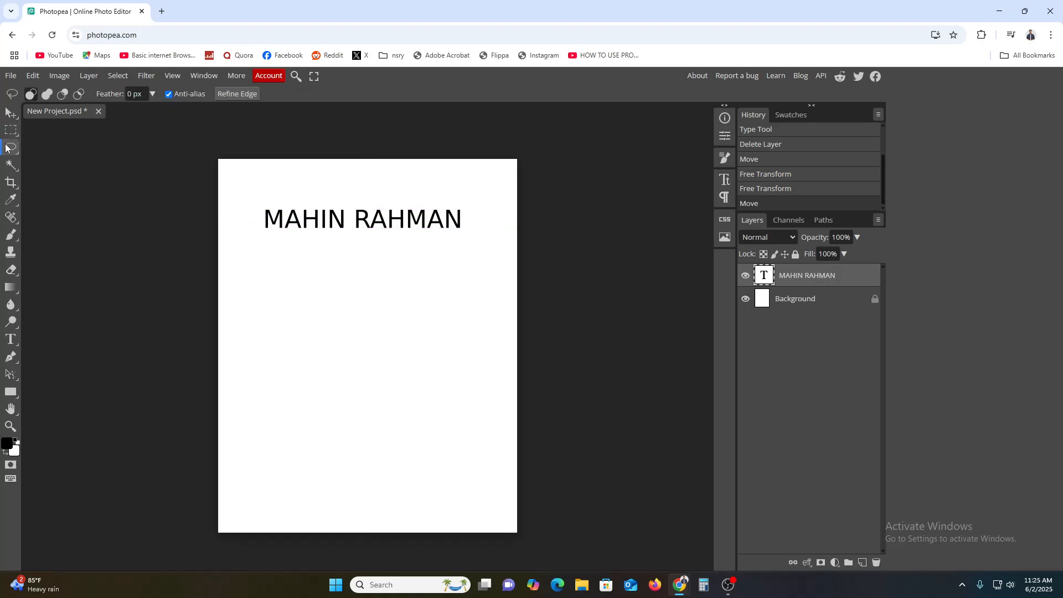
click(11, 150)
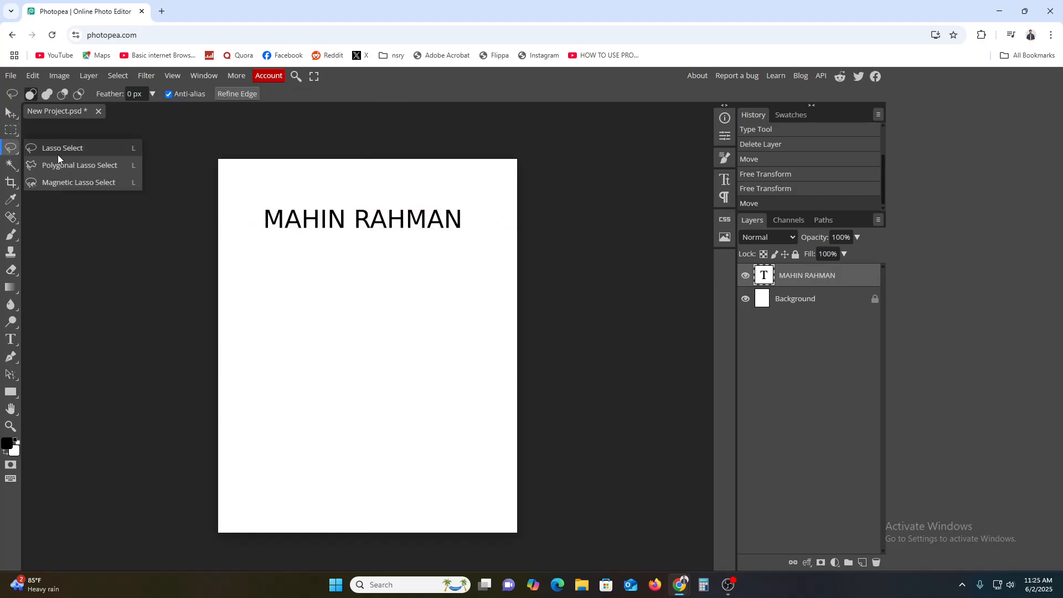
click(68, 165)
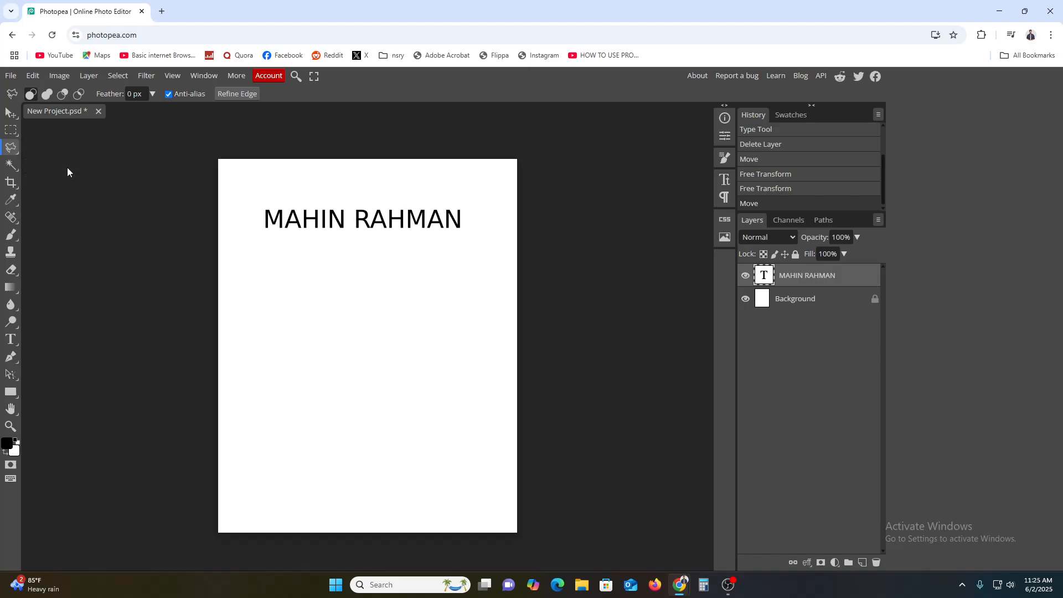
click(368, 397)
click(419, 304)
click(330, 376)
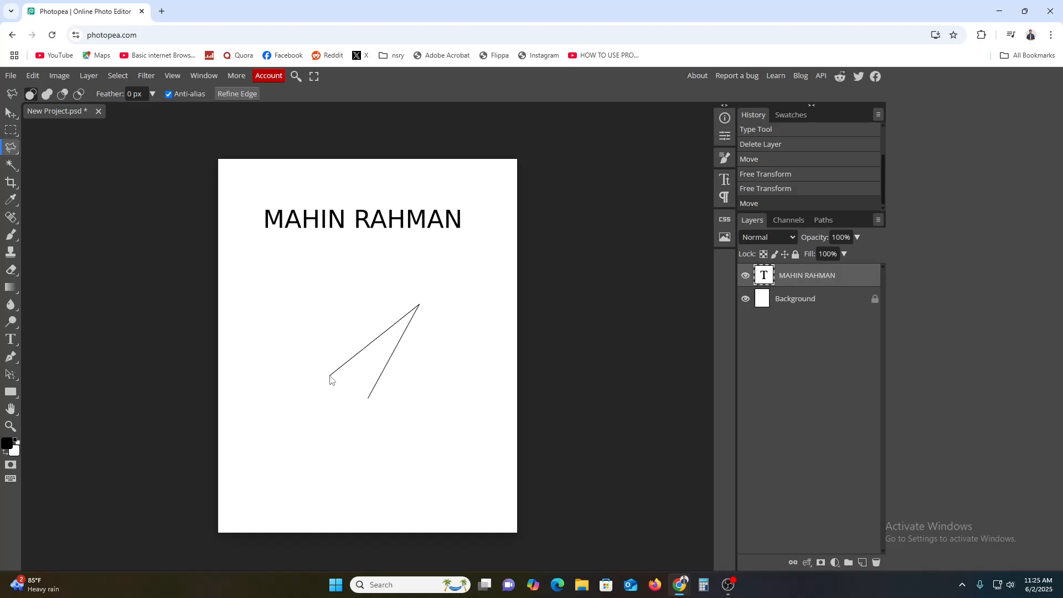
click(366, 399)
mouse_move(383, 359)
mouse_down()
mouse_move(339, 304)
mouse_move(304, 288)
mouse_up()
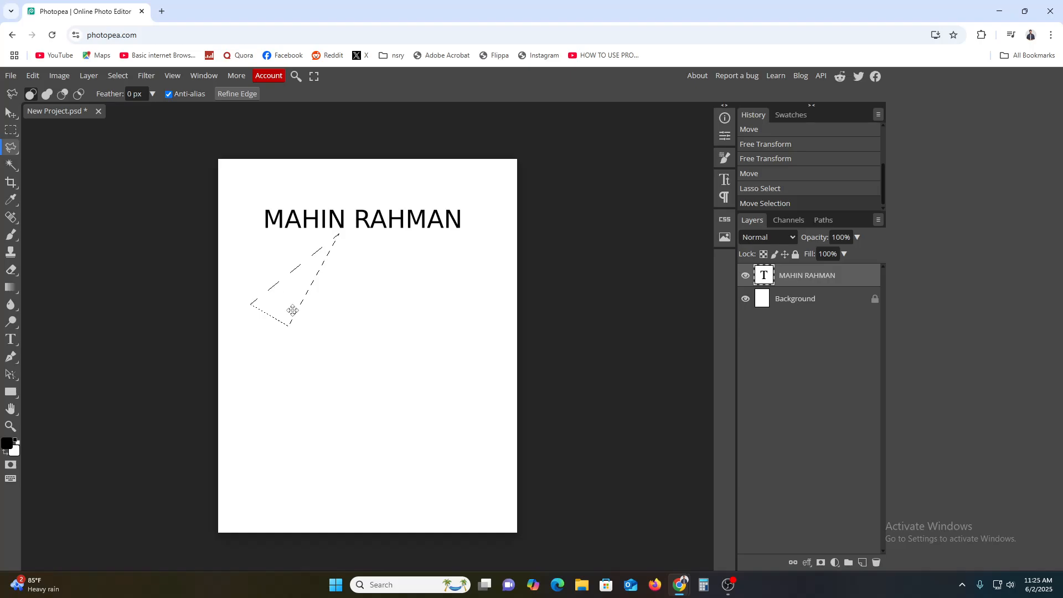
mouse_move(280, 302)
mouse_down()
mouse_move(327, 315)
mouse_move(341, 307)
mouse_up()
click(236, 94)
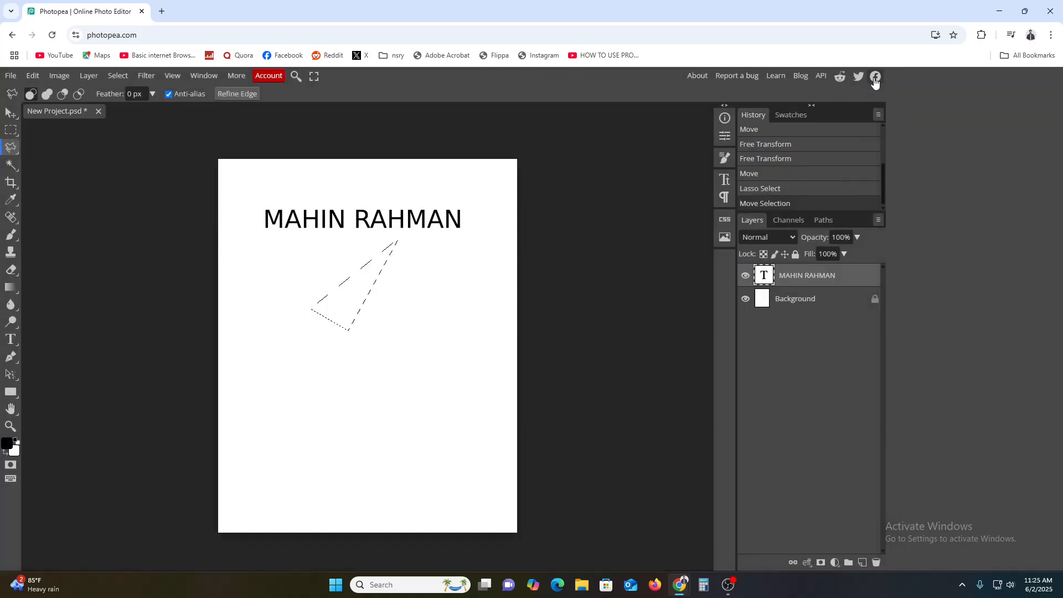
click(877, 76)
click(11, 78)
Step: Open 40YM993_RIK_main.webp from the Downloads folder through File > Open
click(26, 109)
click(53, 126)
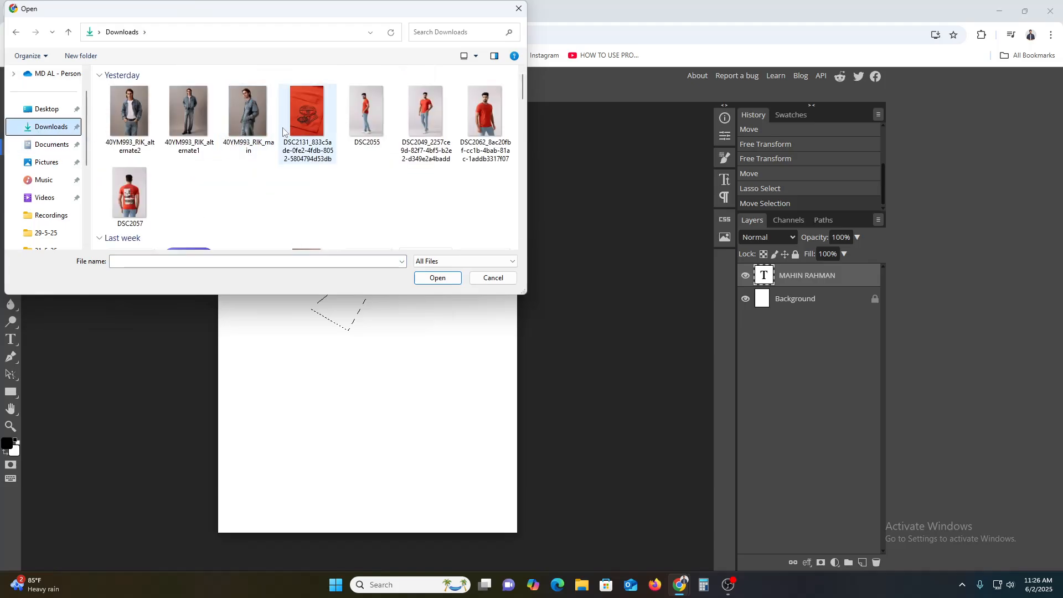
scroll(253, 175, down, 3)
scroll(252, 175, up, 3)
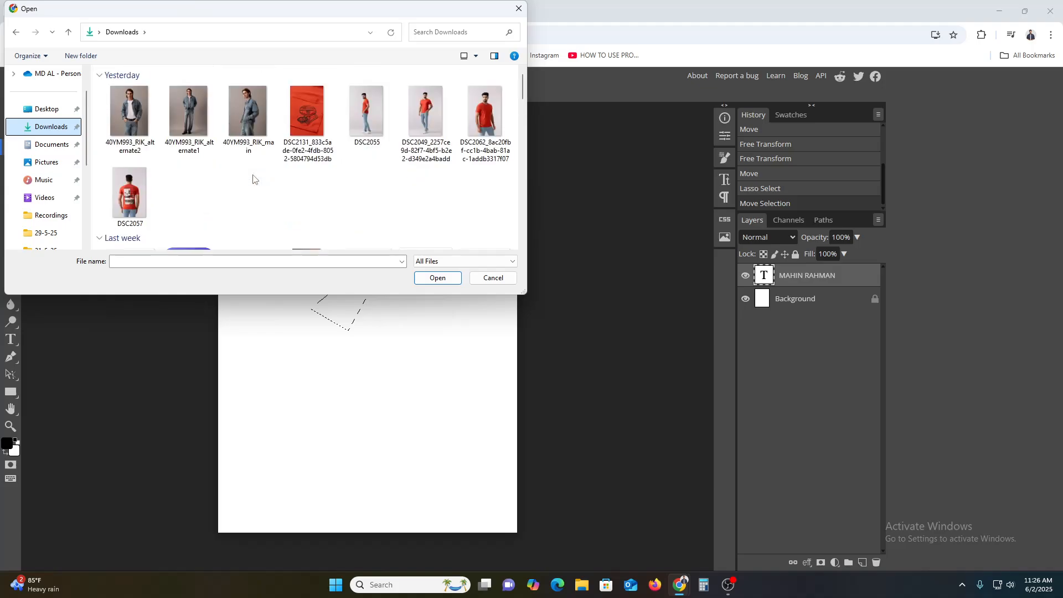
double_click(248, 127)
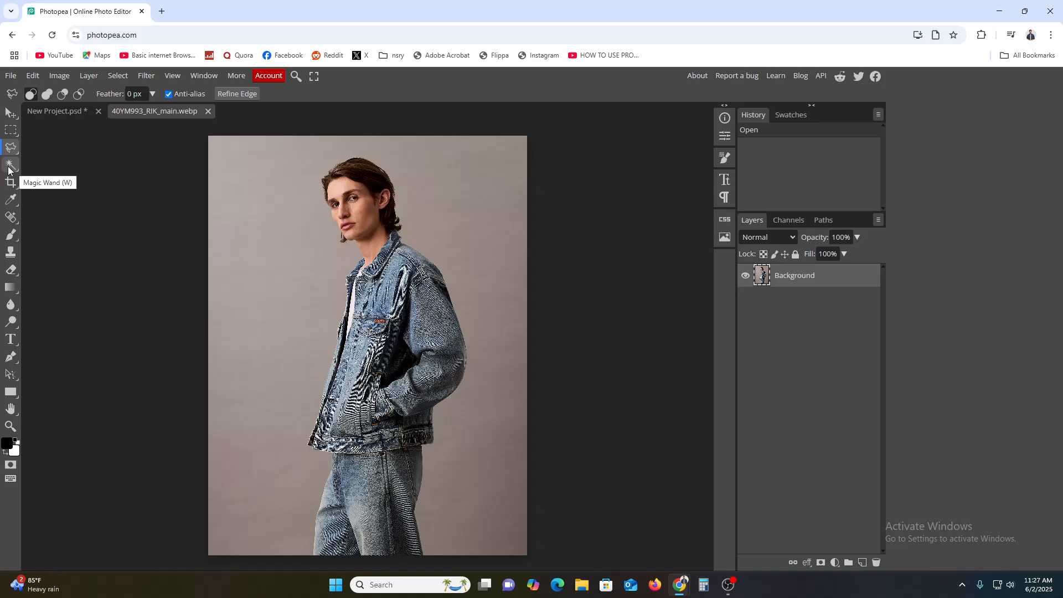
Step: Magic Wand-select the model's cheek, add more face patches, and raise tolerance to cover face and hair
click(8, 169)
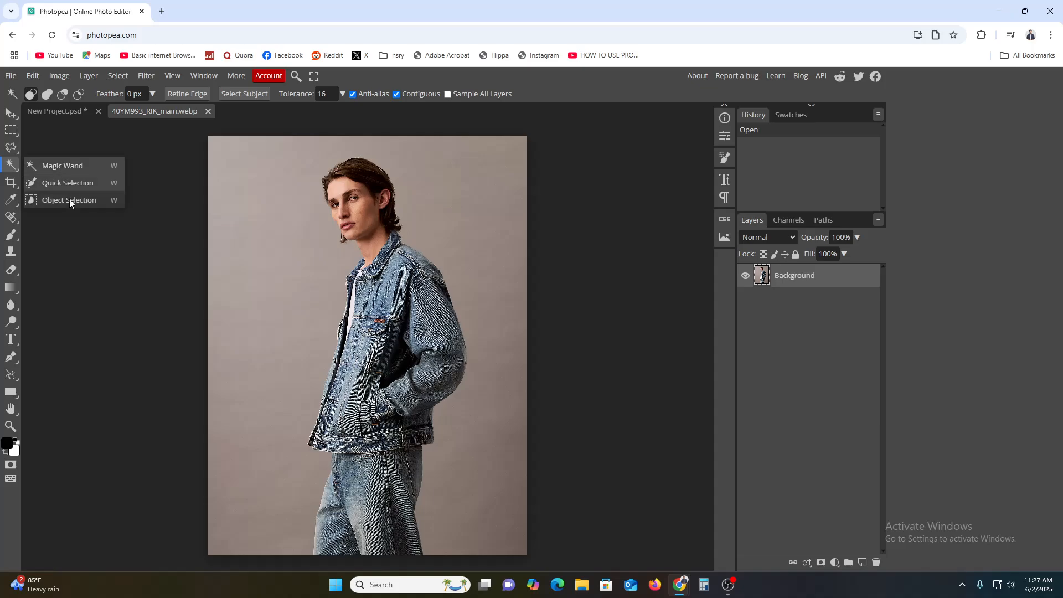
click(74, 168)
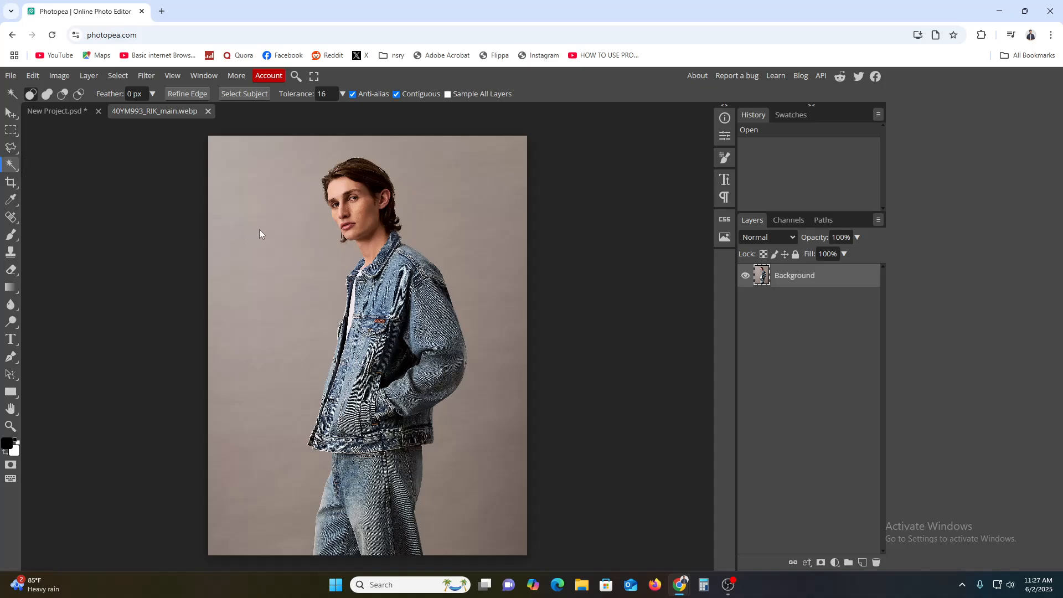
click(359, 216)
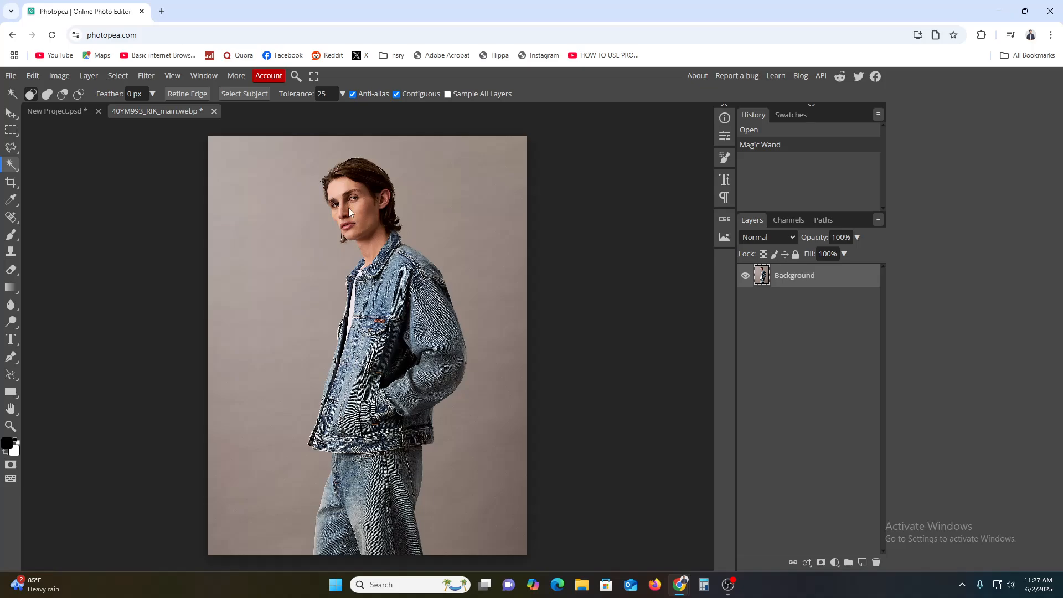
click(348, 208)
click(337, 188)
drag(337, 187, 463, 418)
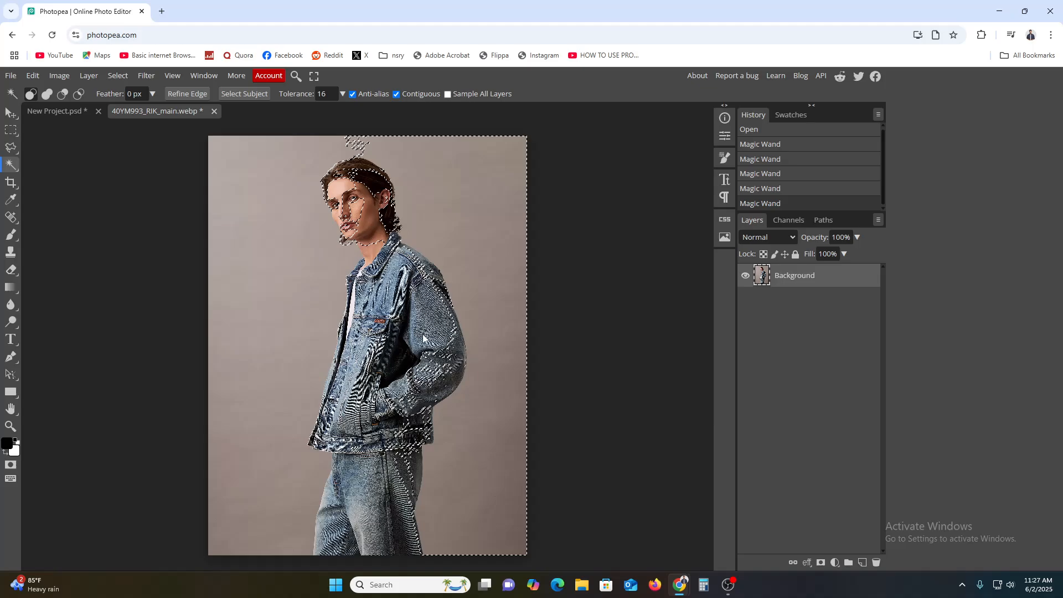
click(245, 93)
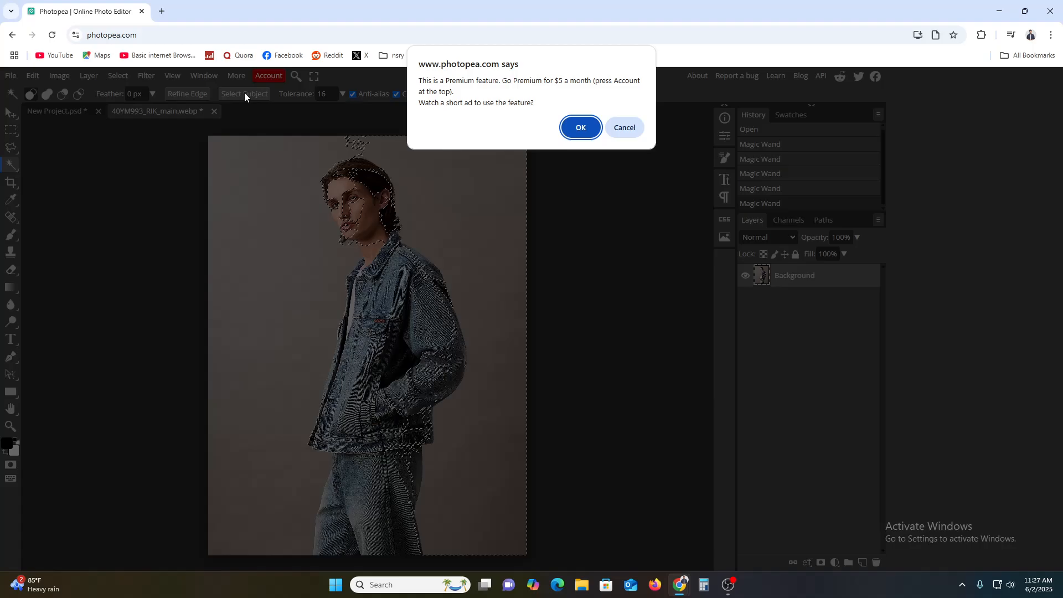
click(607, 133)
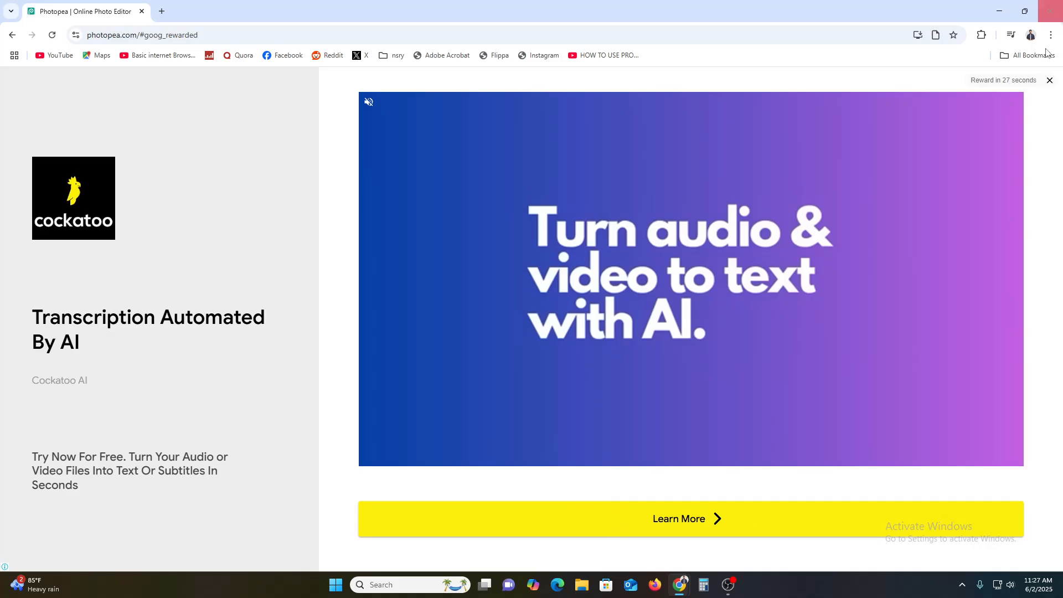
click(1049, 80)
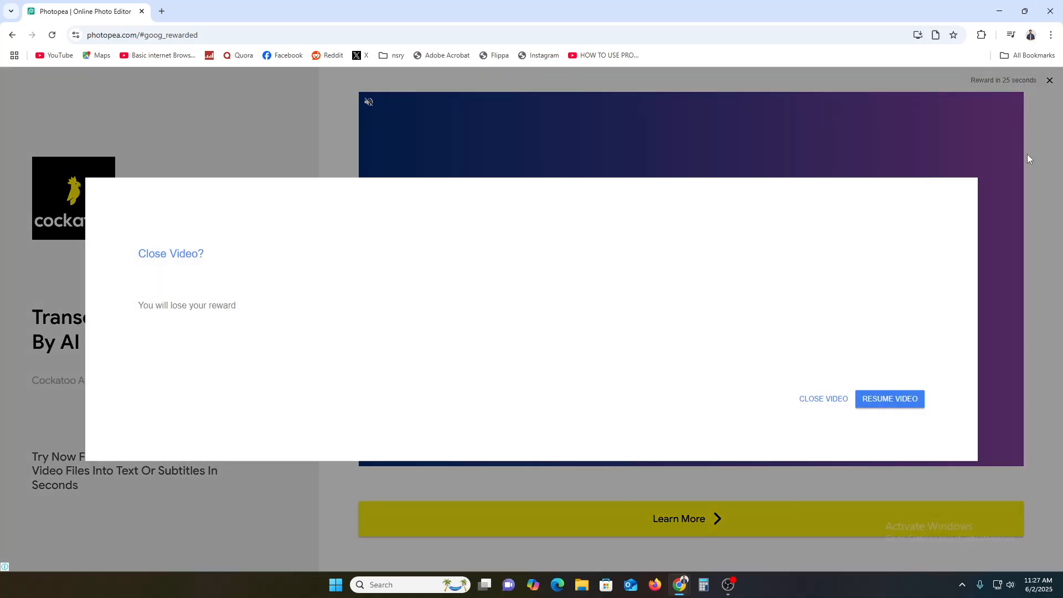
click(831, 402)
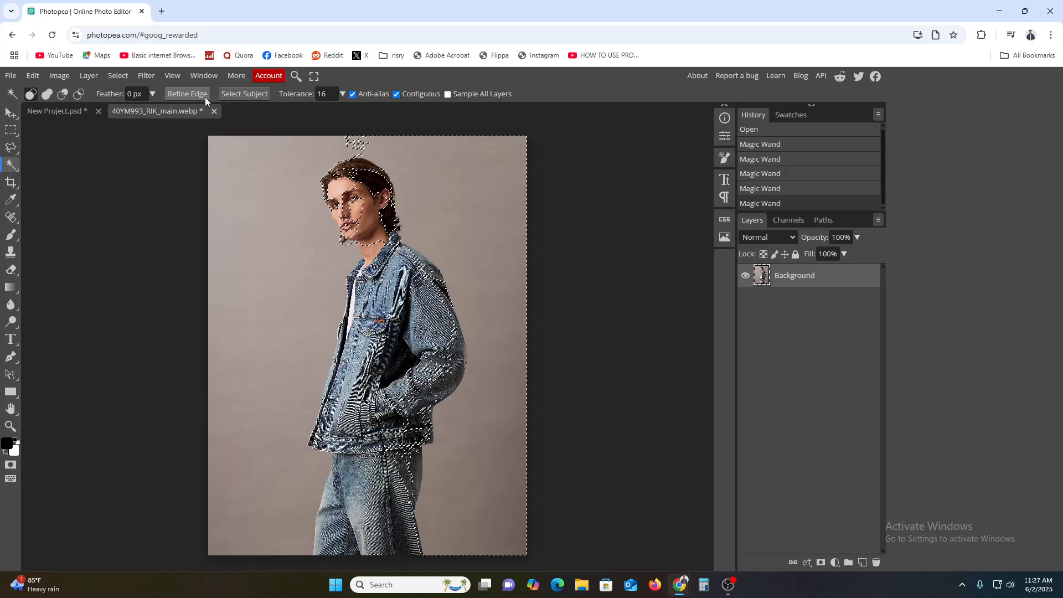
click(188, 94)
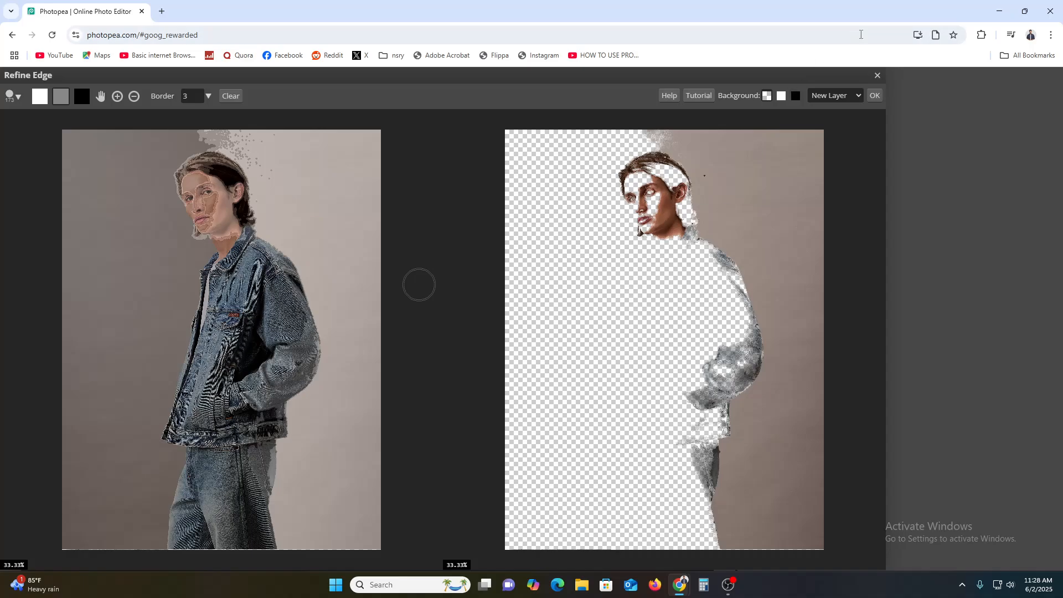
click(877, 76)
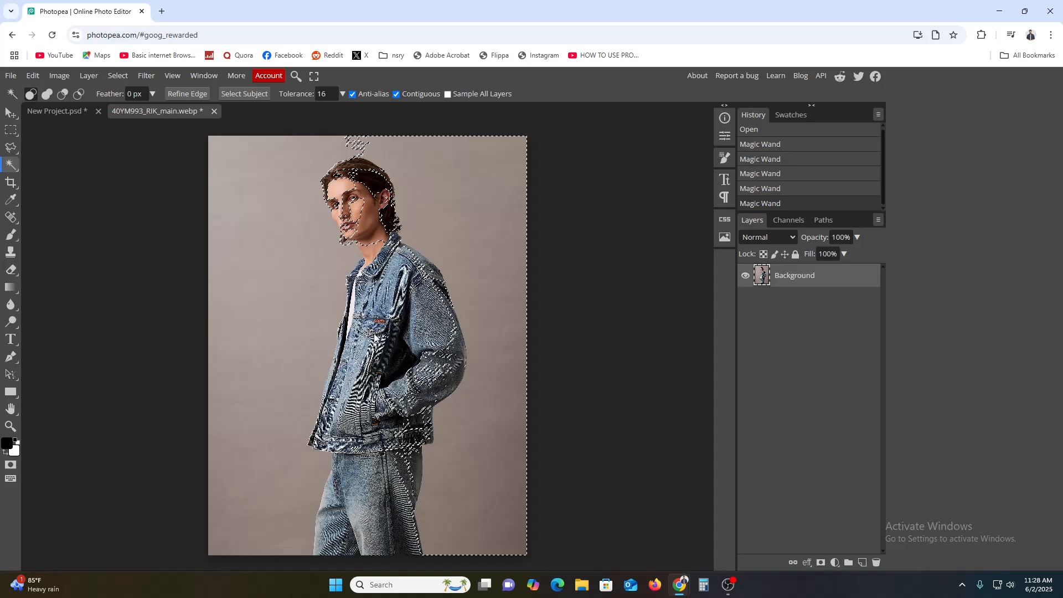
Step: Quick-select the whole model and bring up Refine Edge to preview him on transparency
right_click(8, 169)
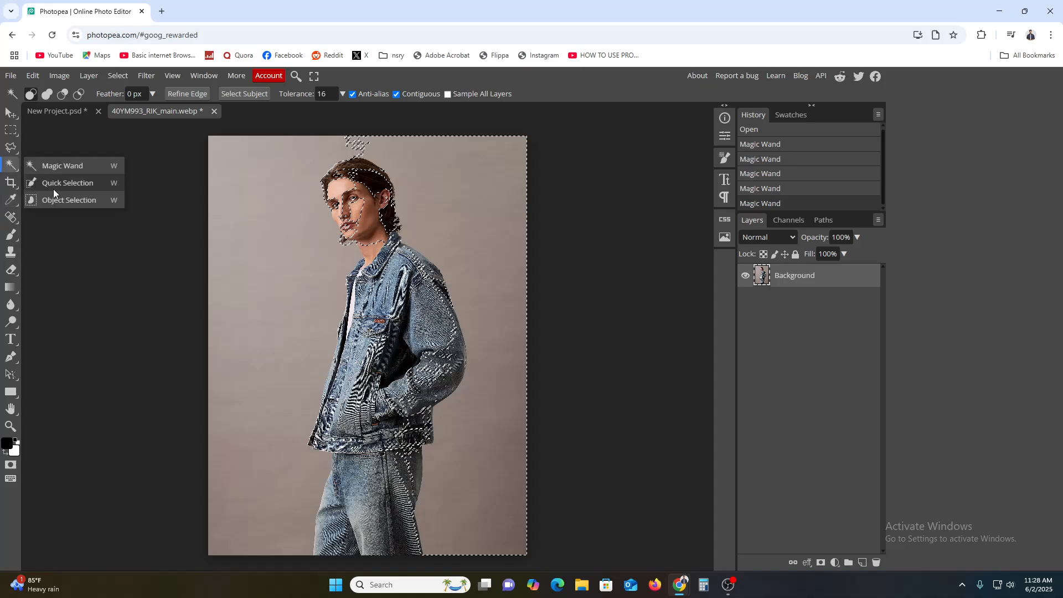
click(53, 188)
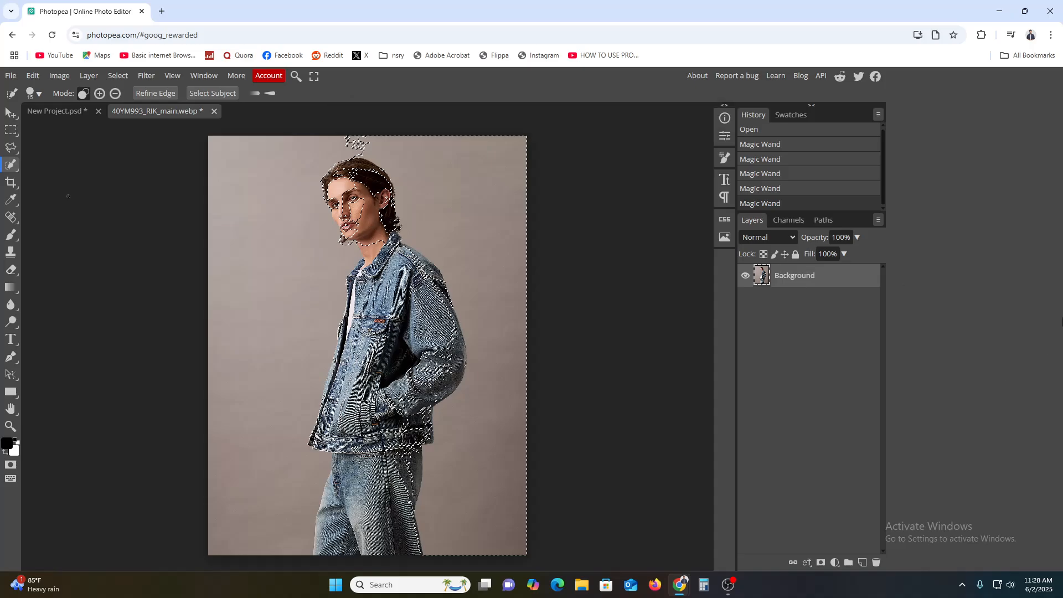
click(396, 343)
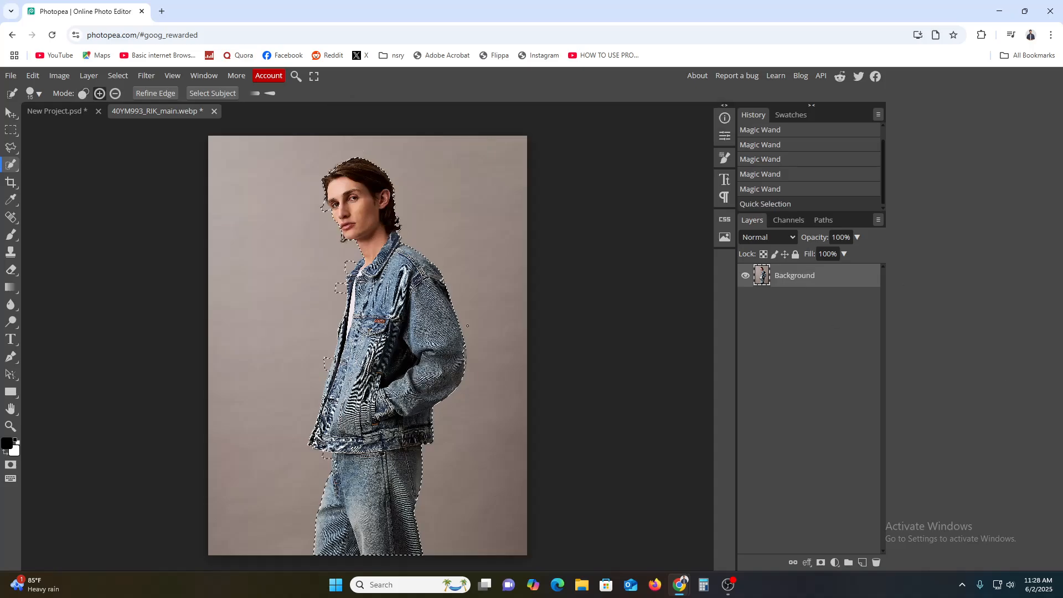
click(159, 96)
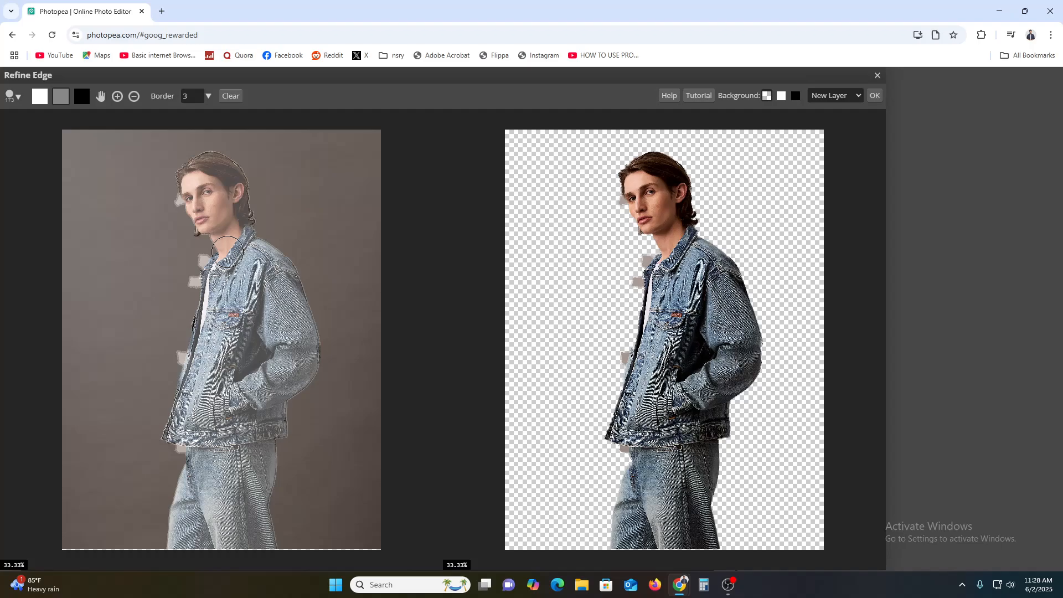
Step: Accept Refine Edge with New Layer output, leaving the cut-out model on transparency
click(875, 96)
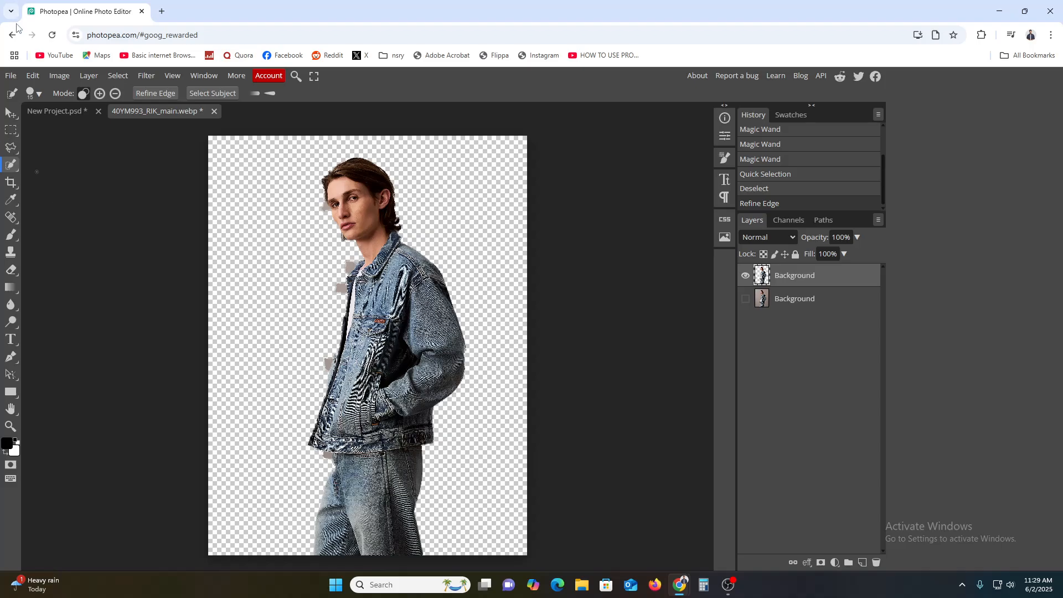
Step: Export the cut-out image as PNG, saving 40YM993_RIK_main.png from the Save for web dialog
click(11, 76)
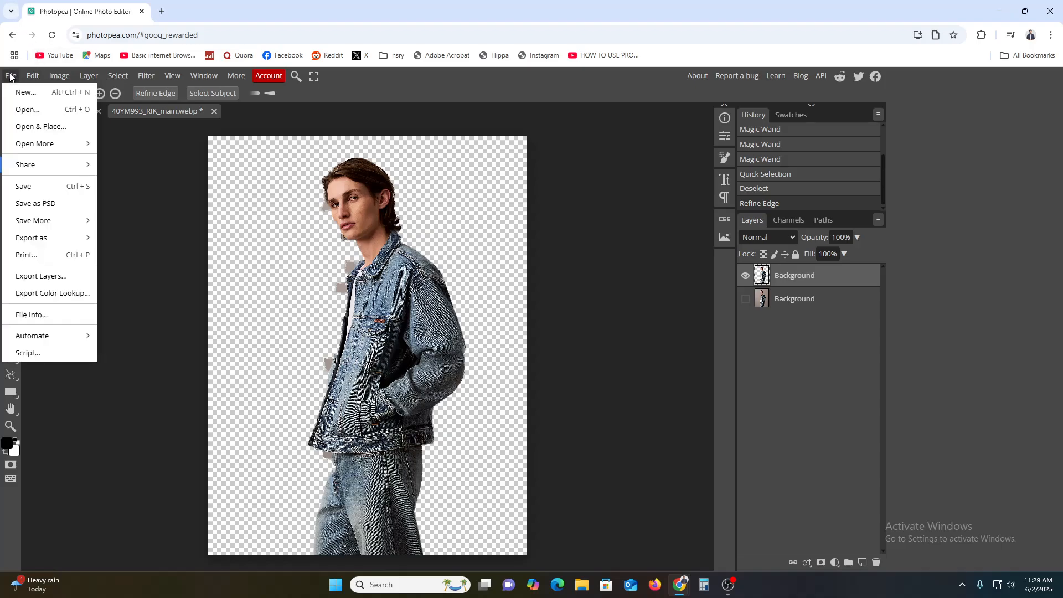
mouse_move(44, 242)
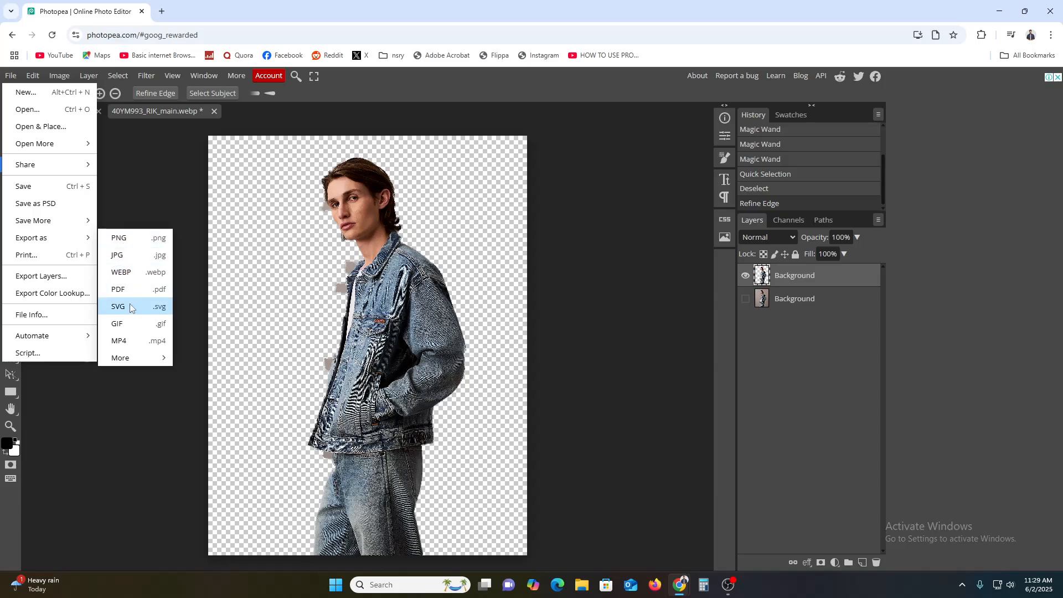
click(120, 239)
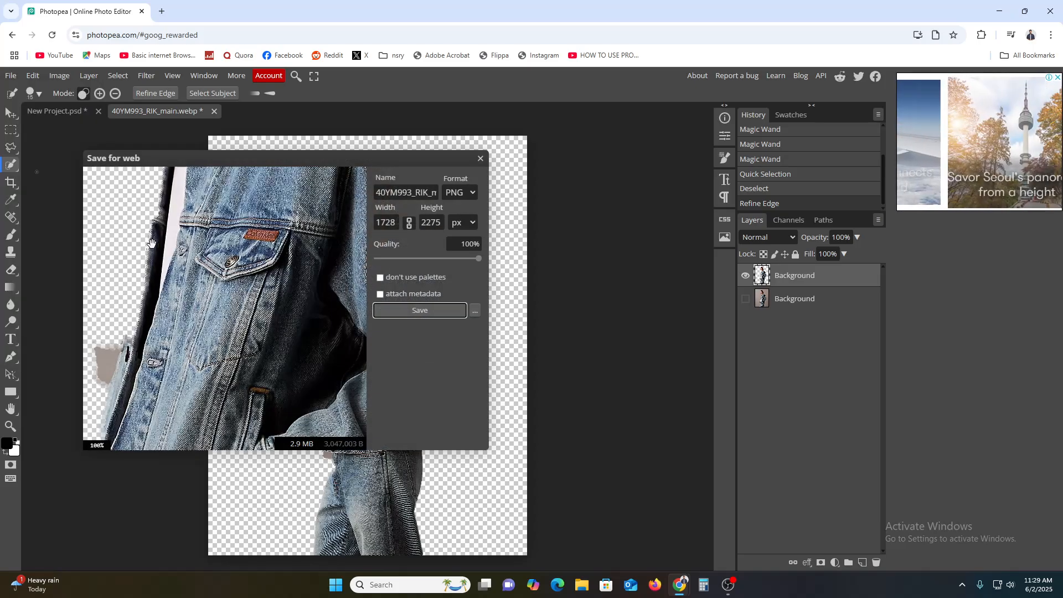
click(396, 311)
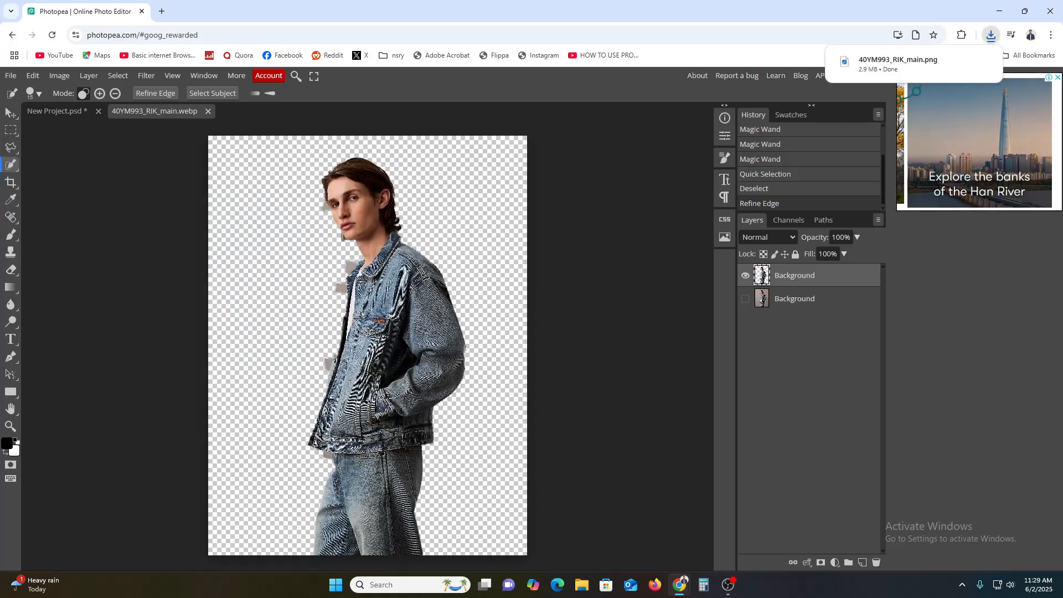
mouse_move(869, 68)
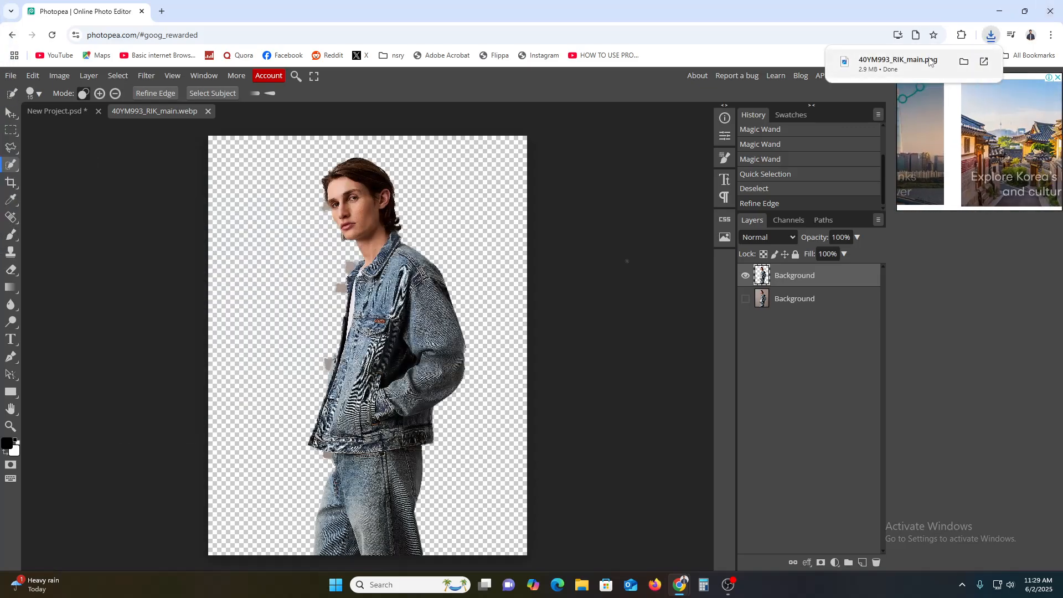
click(869, 69)
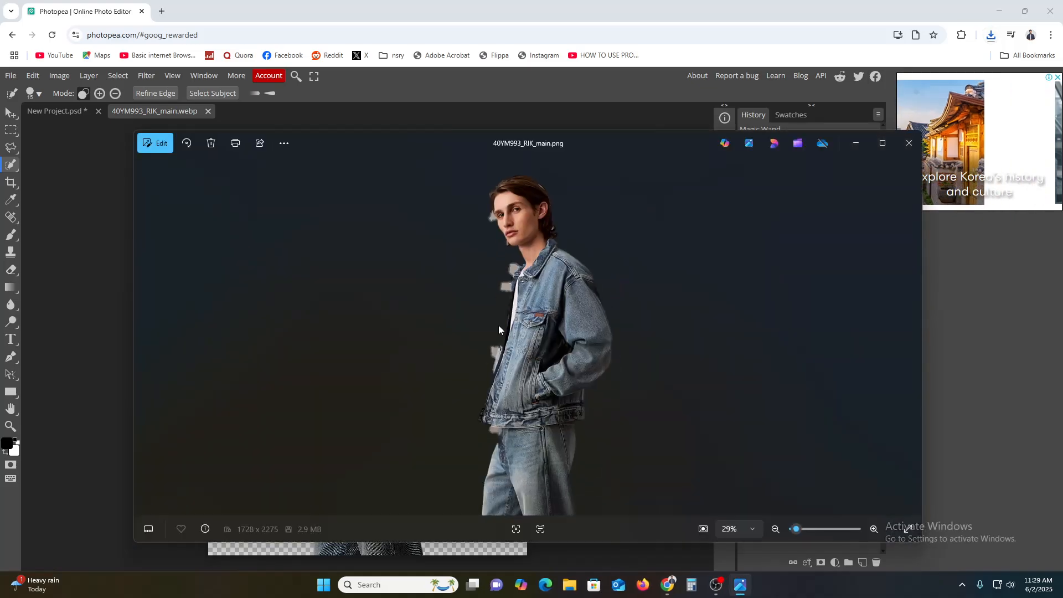
click(883, 143)
scroll(535, 290, up, 5)
drag(536, 290, 520, 436)
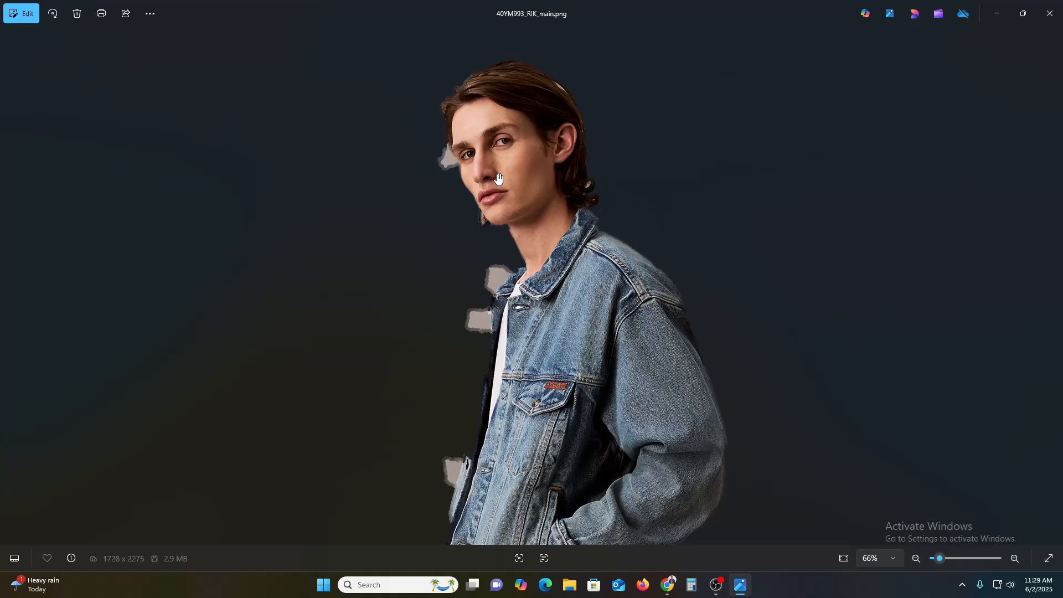
click(1050, 14)
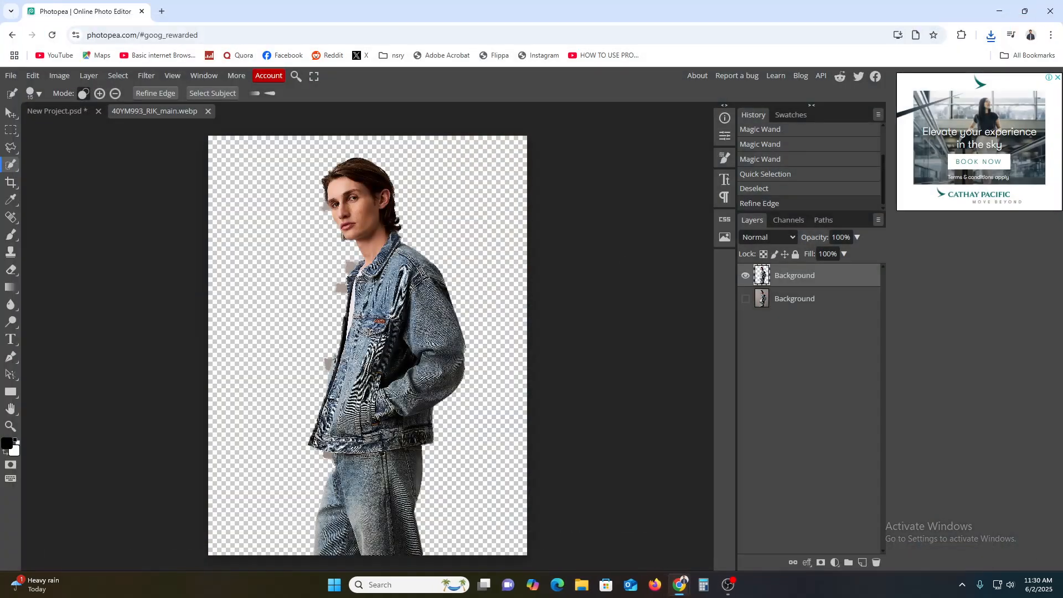